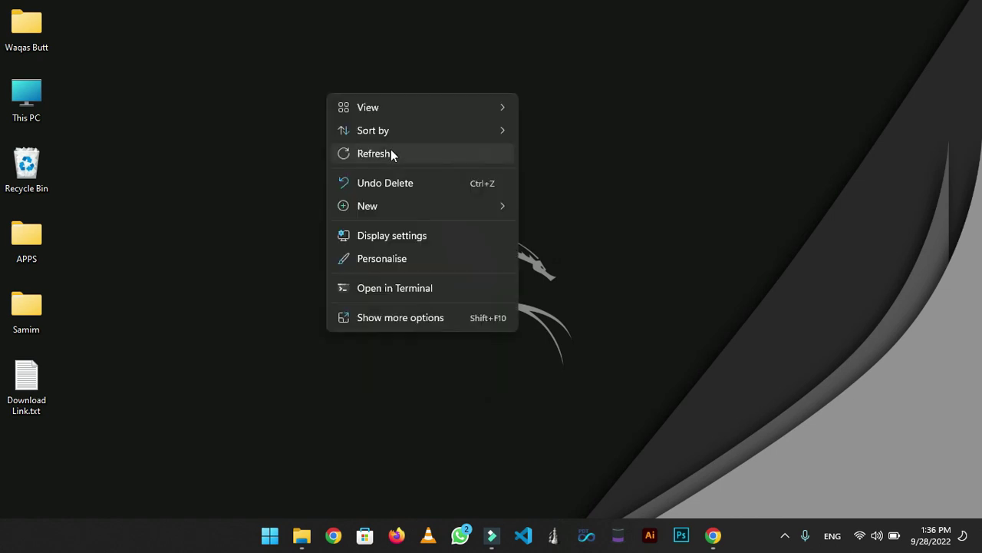
# Copy the download link from Download Link.txt in Notepad, minimize Notepad, and open Chrome.
pyautogui.click(392, 152)
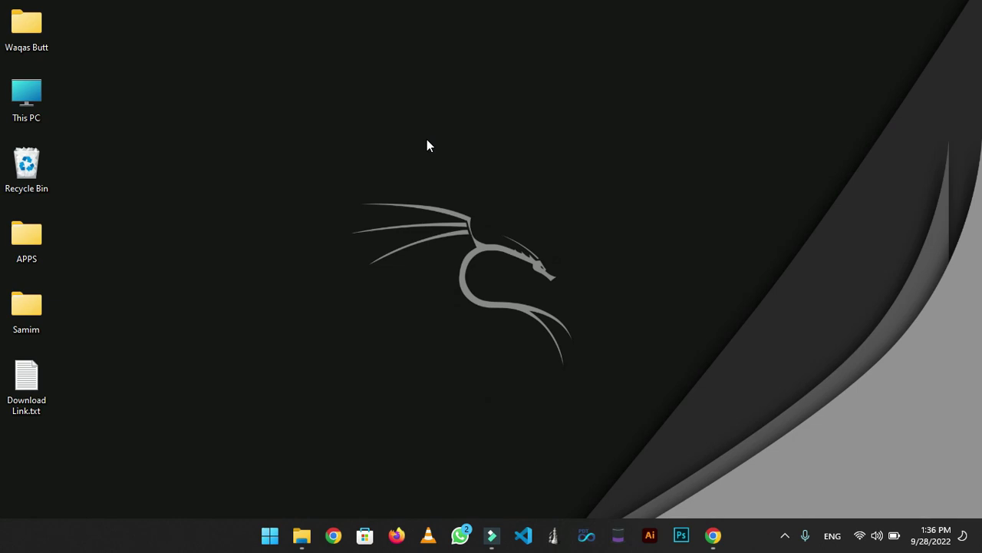
pyautogui.doubleClick(30, 369)
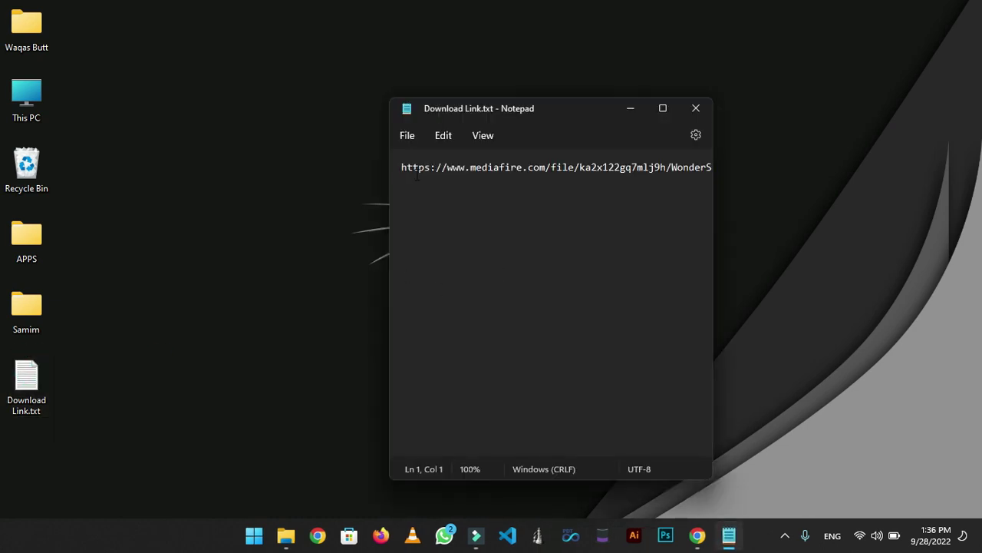
pyautogui.hotkey('ctrl', 'a')
pyautogui.rightClick(609, 166)
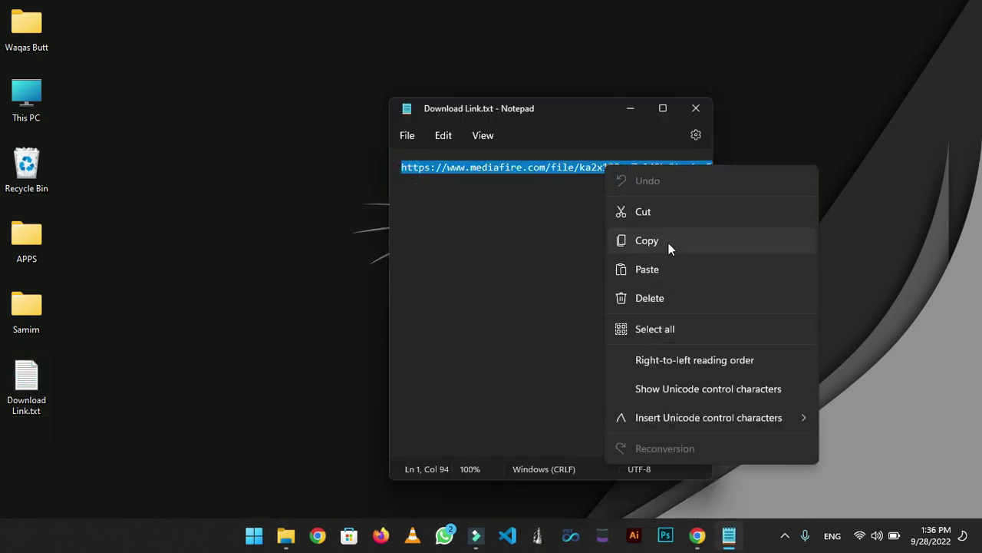
pyautogui.click(668, 244)
pyautogui.click(630, 109)
pyautogui.click(697, 535)
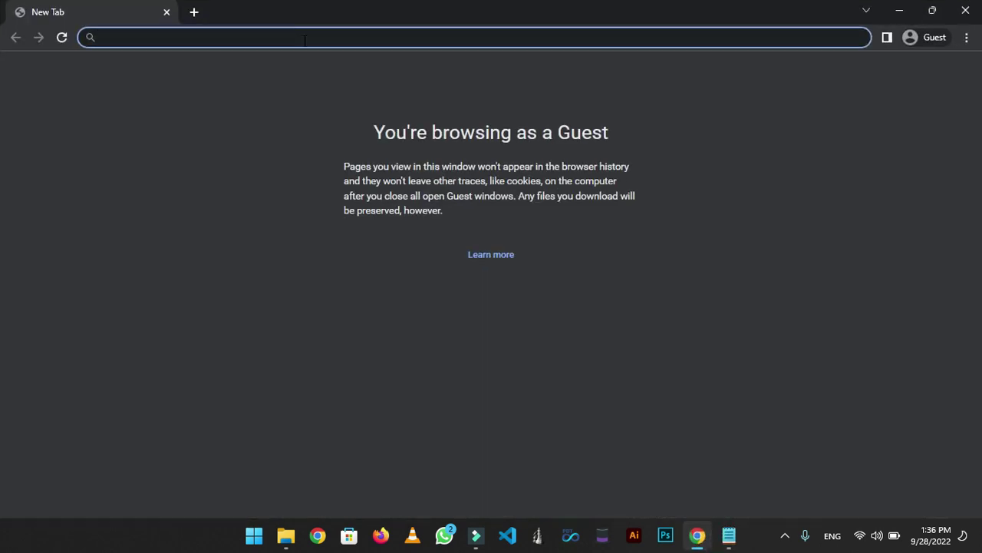
# Paste the link into Chrome and start the 71.08MB WonderShare Recoverit RAR download on MediaFire.
pyautogui.hotkey('ctrl', 'v')
pyautogui.press('Return')
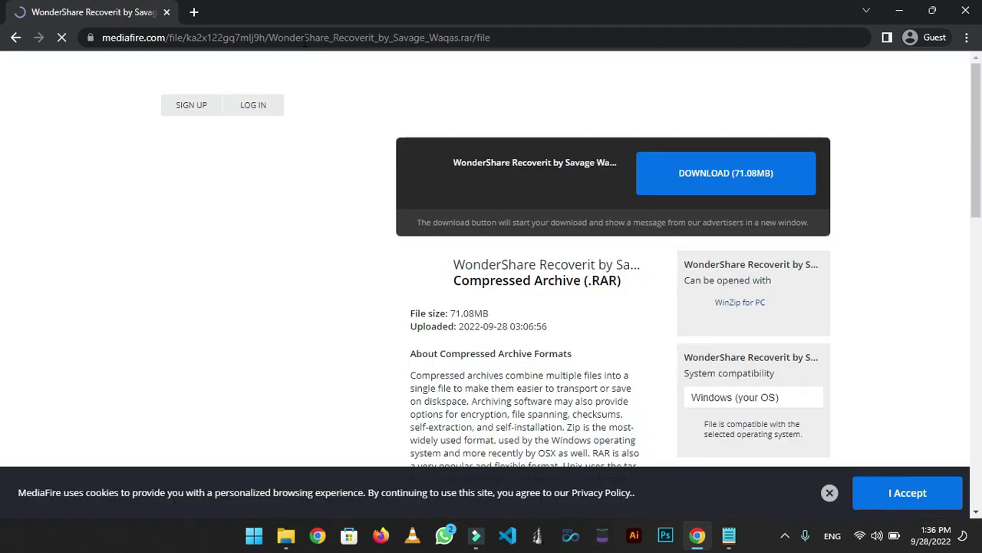
pyautogui.click(744, 192)
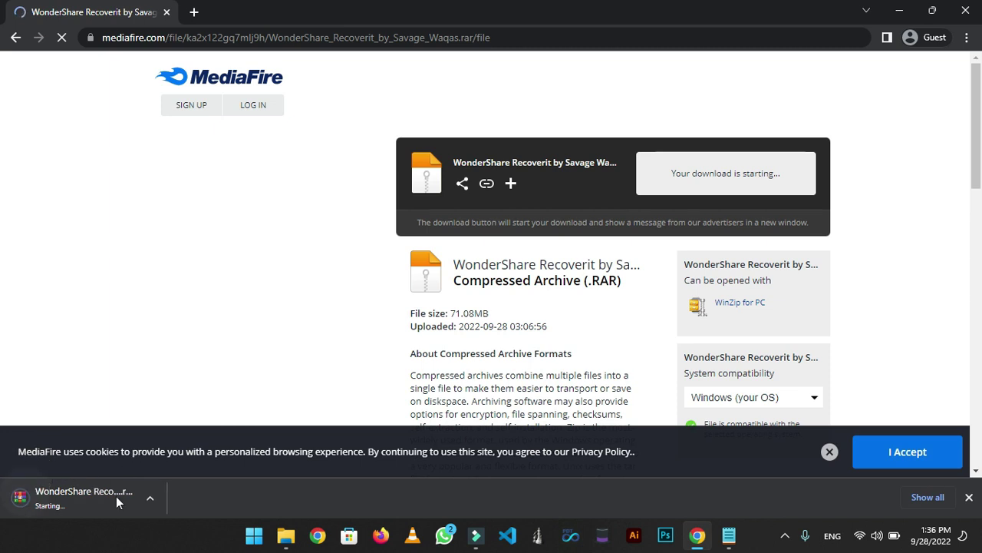
pyautogui.click(154, 498)
pyautogui.click(180, 474)
# Extract the Recoverit RAR in Downloads with WinRAR Extract Here, then expand the tray's hidden icons.
pyautogui.click(899, 11)
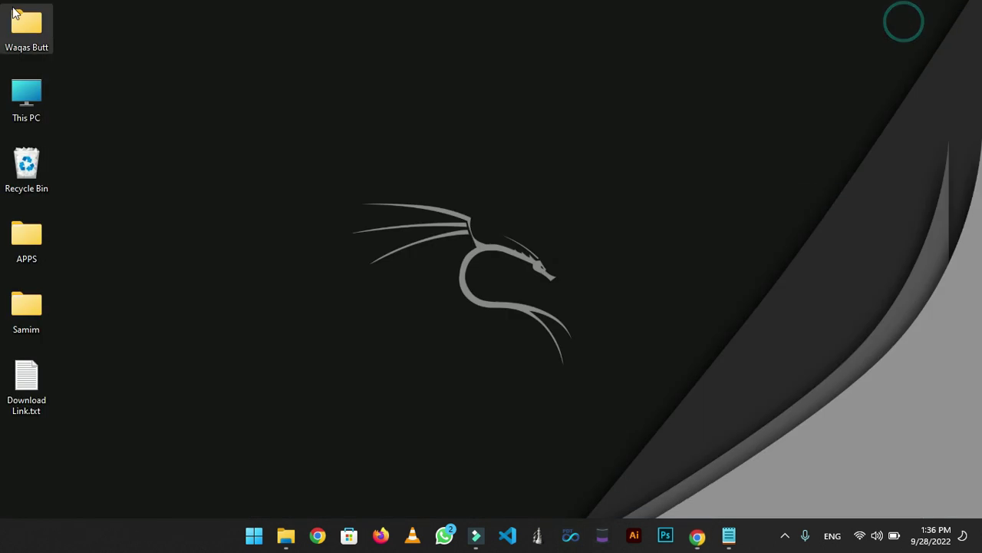
pyautogui.press('super+e')
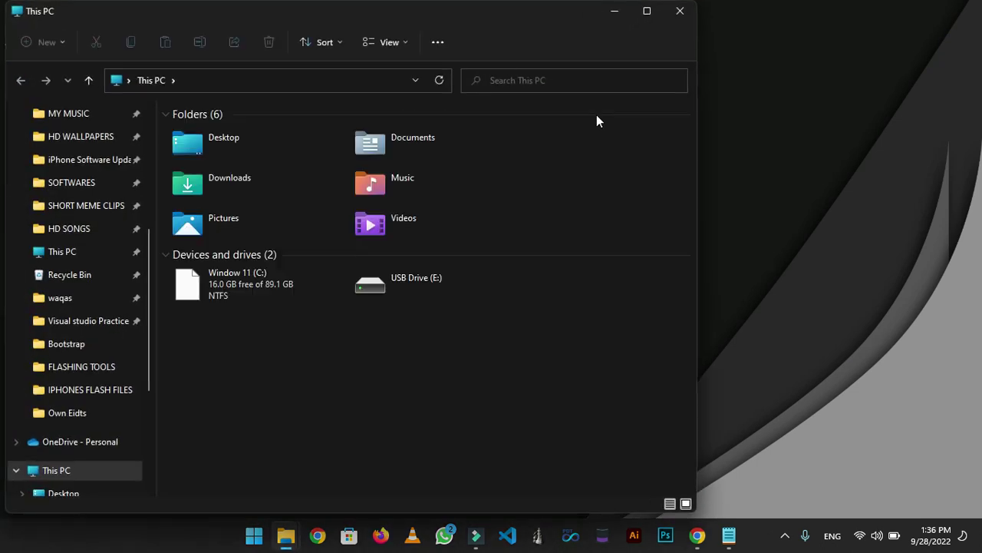
pyautogui.doubleClick(237, 197)
pyautogui.rightClick(234, 151)
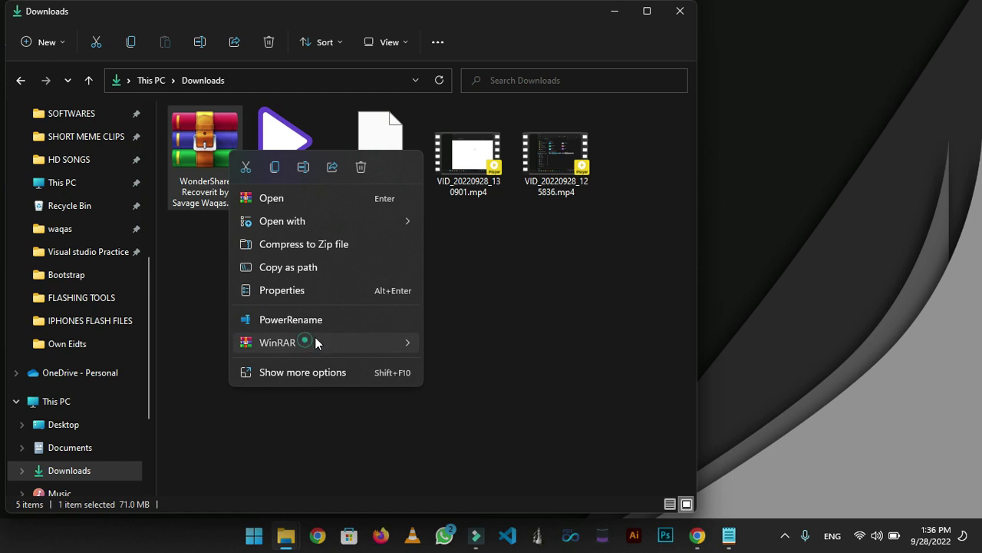
pyautogui.moveTo(315, 339)
pyautogui.click(511, 414)
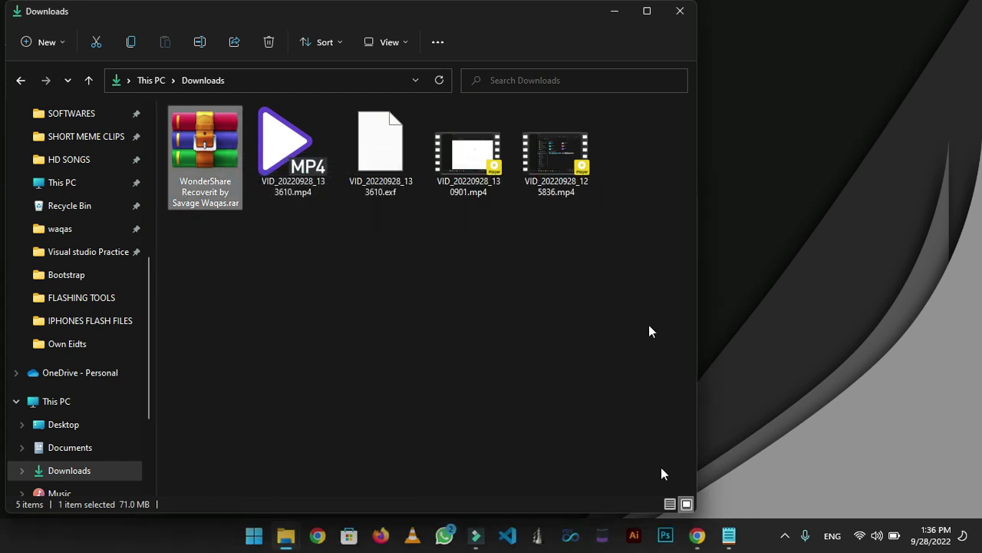
pyautogui.click(787, 542)
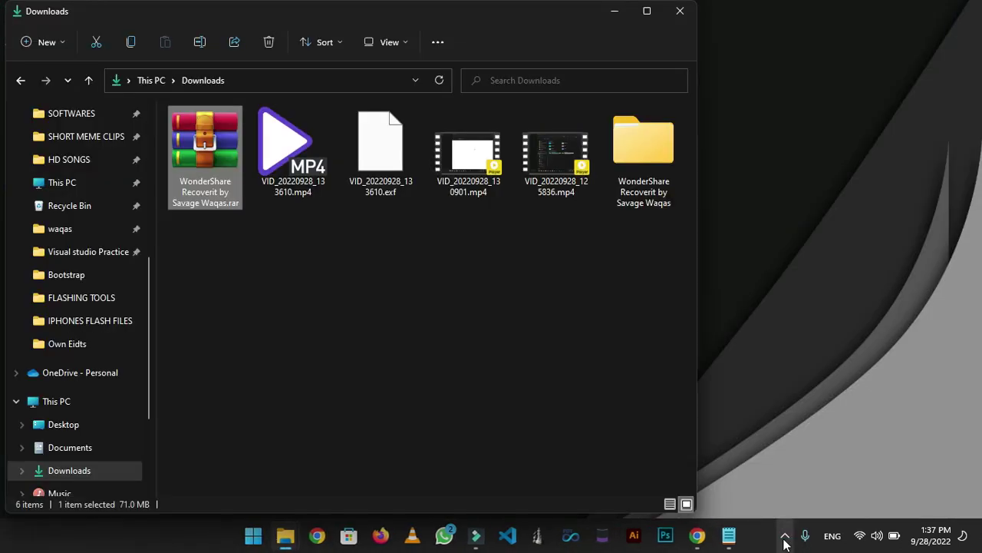
pyautogui.click(784, 543)
# Turn Real-time protection off under Virus & threat protection settings and minimize Windows Security.
pyautogui.click(788, 468)
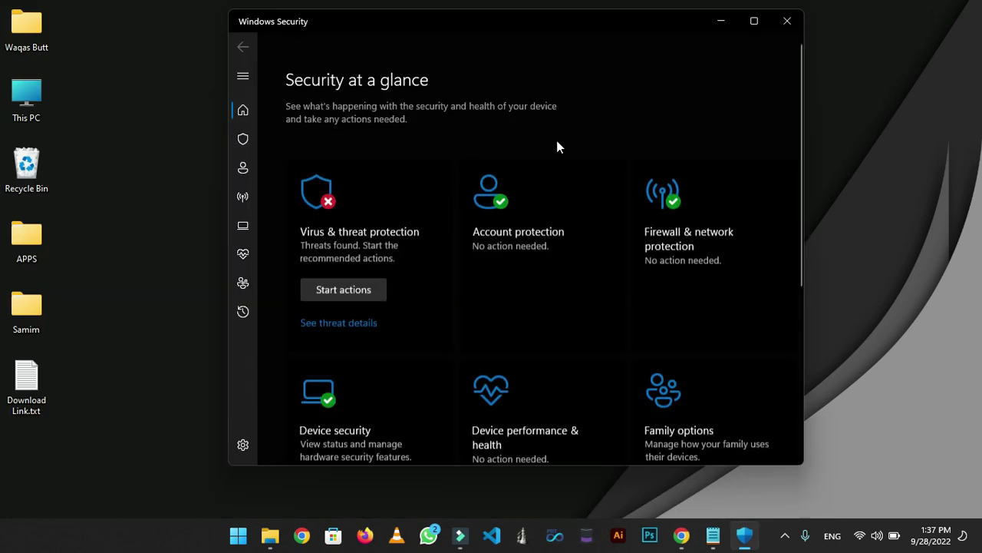
pyautogui.click(365, 221)
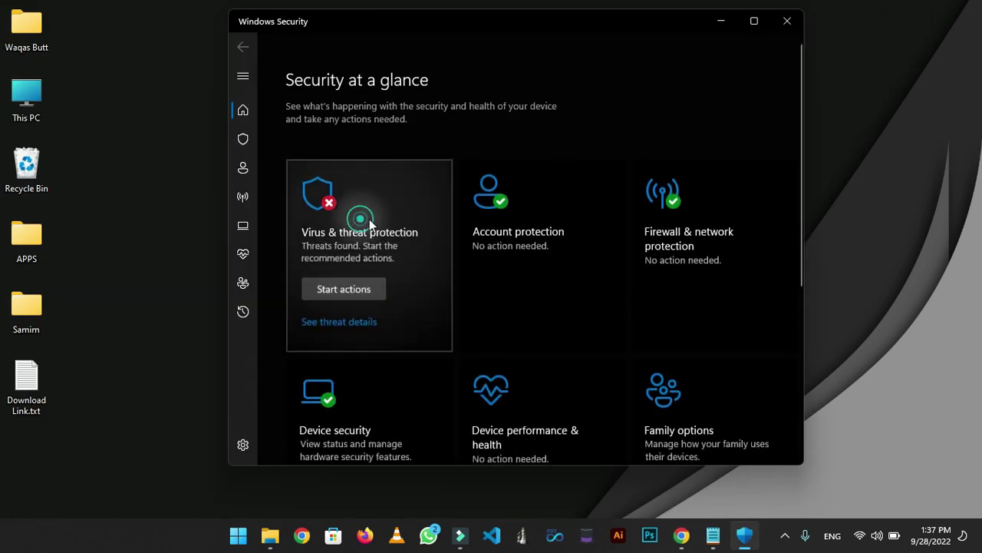
pyautogui.scroll(-4, 415, 224)
pyautogui.click(336, 175)
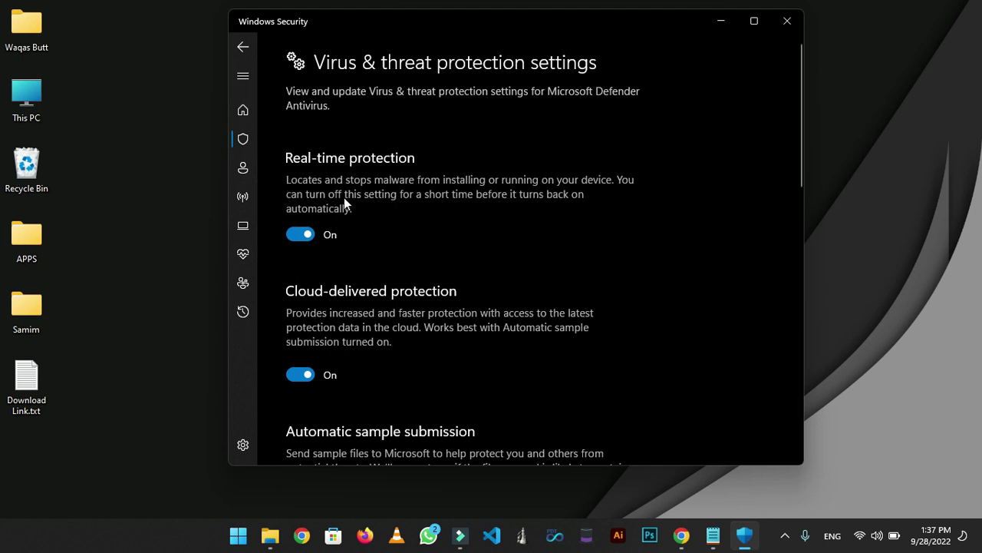
pyautogui.click(297, 234)
pyautogui.click(722, 22)
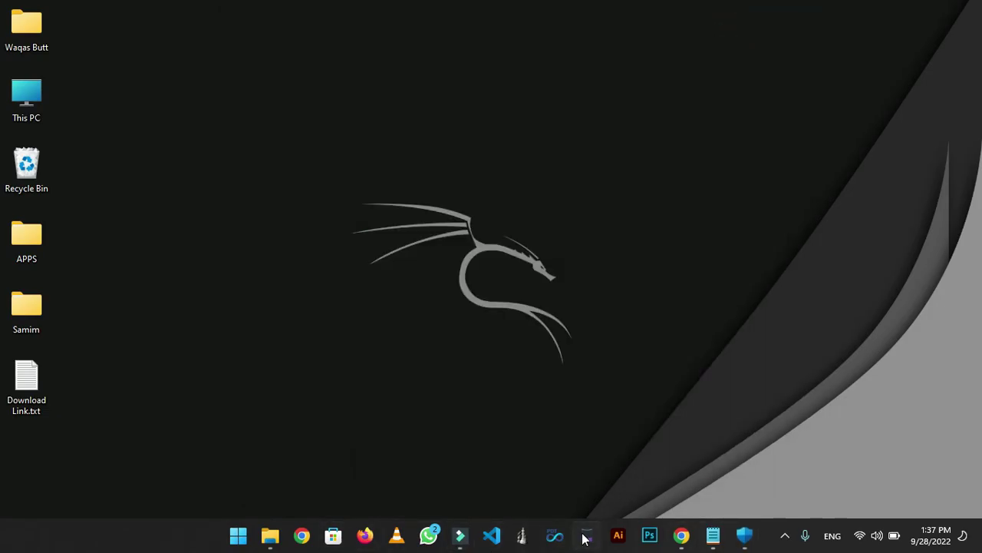
# Restore the Downloads window and select Recoverit_64bit.exe inside the extracted WonderShare Recoverit folder.
pyautogui.click(275, 541)
pyautogui.click(485, 449)
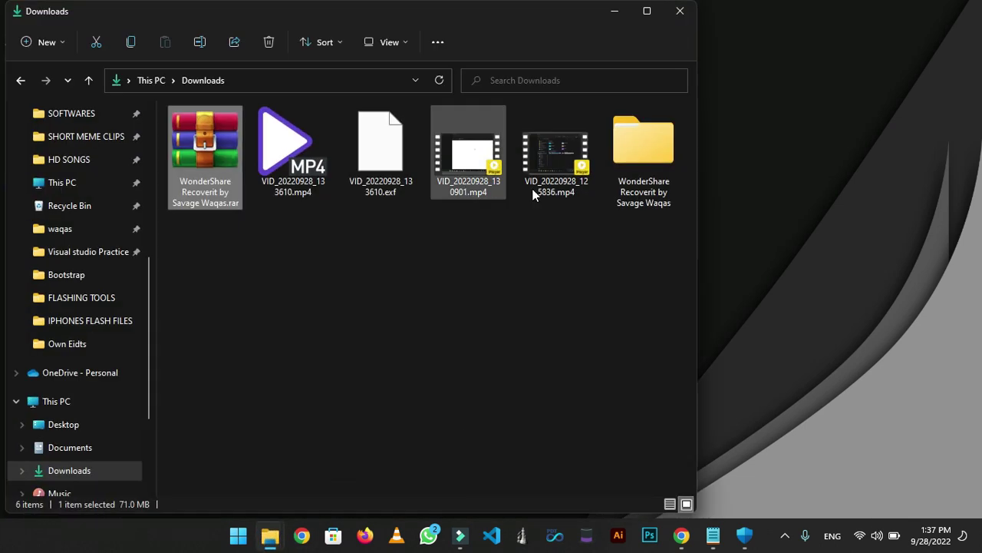
pyautogui.rightClick(224, 163)
pyautogui.click(566, 263)
pyautogui.doubleClick(649, 154)
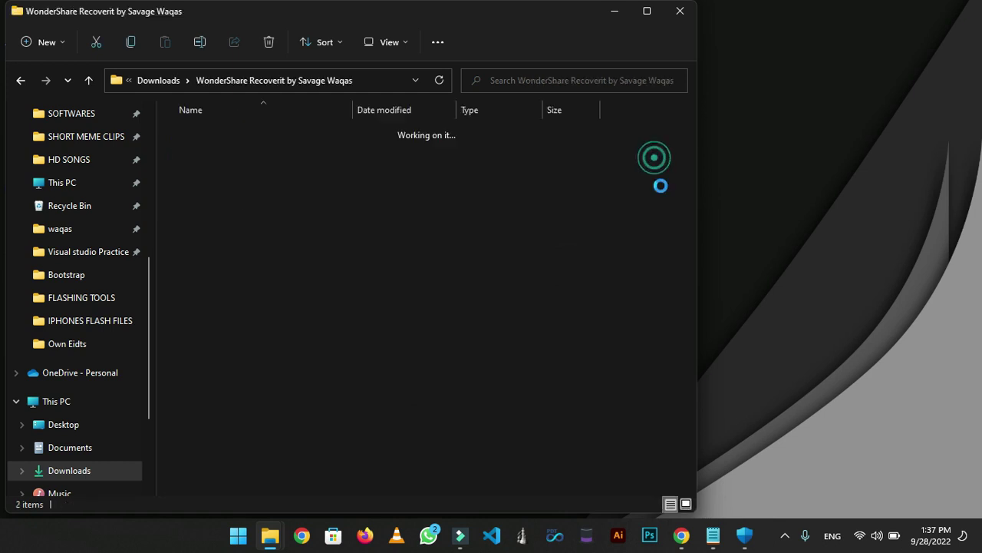
pyautogui.click(254, 160)
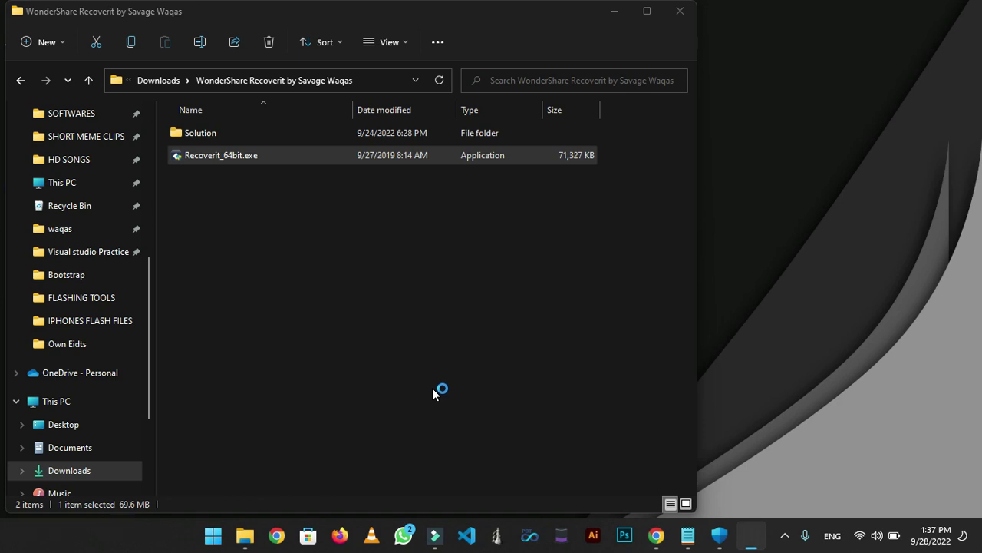
# Minimize Explorer, refresh the desktop repeatedly, then bring forward the Select Setup Language dialog.
pyautogui.click(619, 10)
pyautogui.rightClick(357, 163)
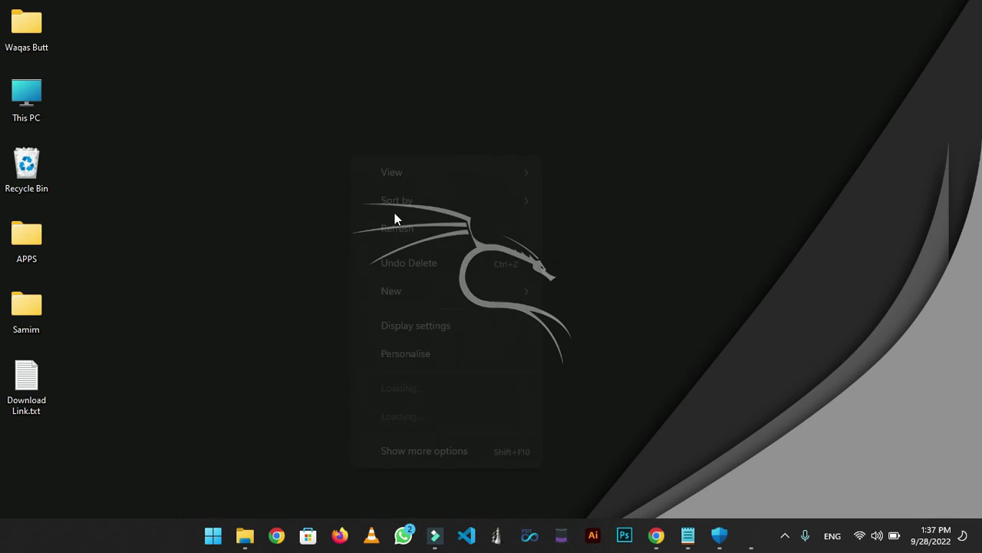
pyautogui.click(394, 218)
pyautogui.rightClick(319, 165)
pyautogui.click(354, 216)
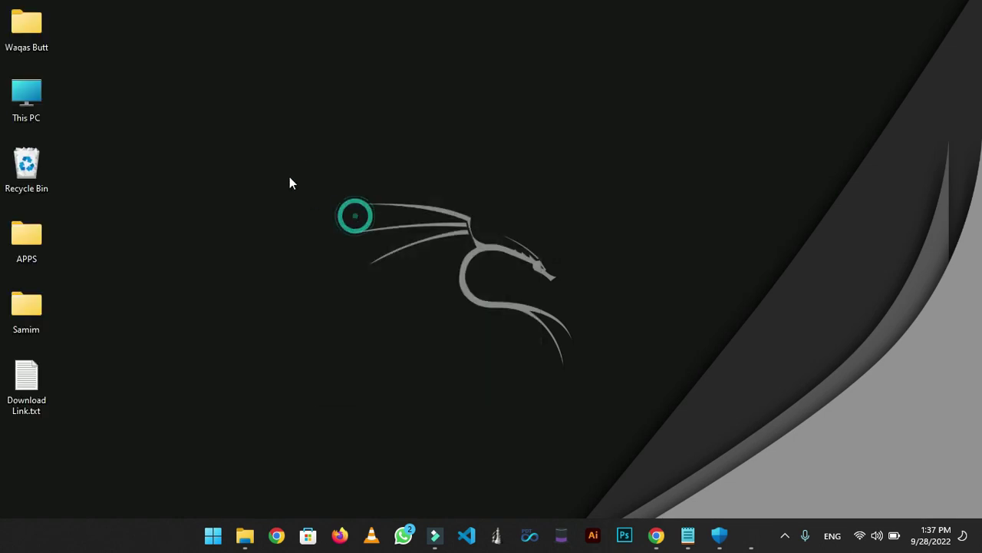
pyautogui.rightClick(280, 133)
pyautogui.click(323, 191)
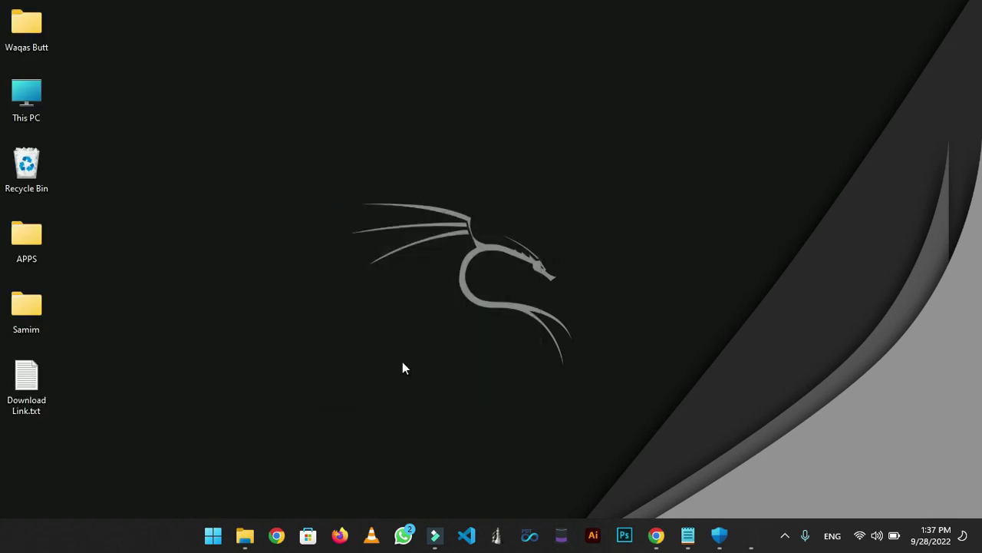
pyautogui.moveTo(749, 543)
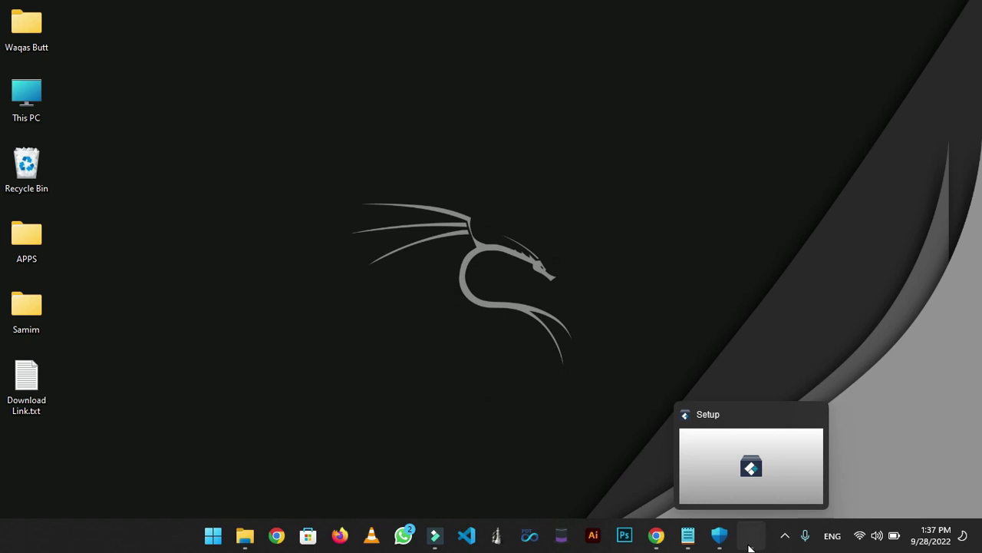
pyautogui.rightClick(286, 52)
pyautogui.click(343, 119)
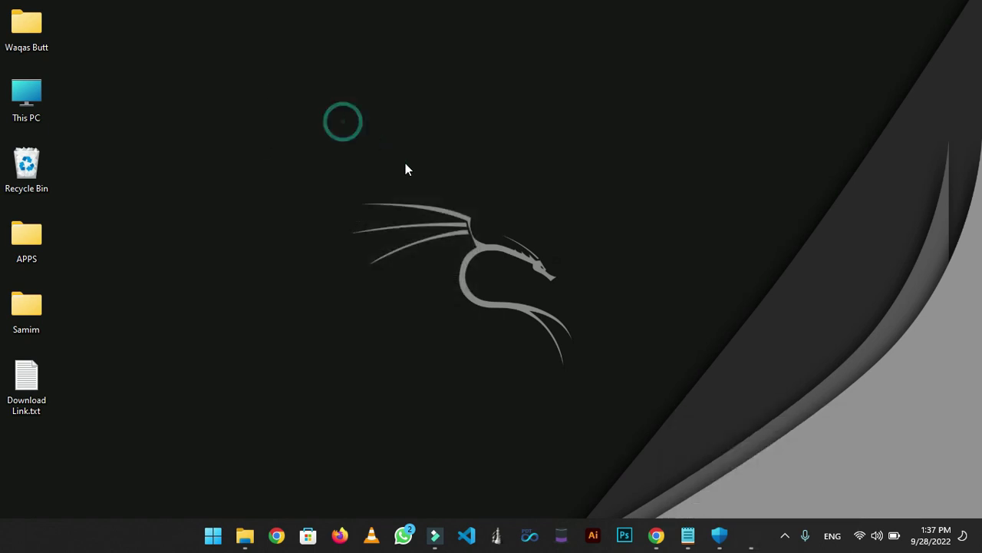
pyautogui.rightClick(360, 158)
pyautogui.click(393, 214)
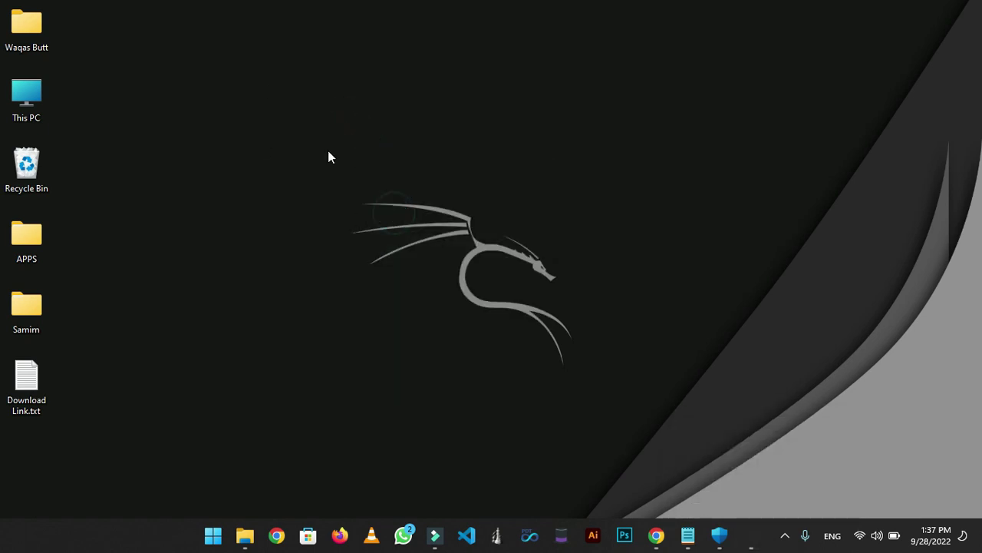
pyautogui.rightClick(402, 186)
pyautogui.click(410, 218)
pyautogui.rightClick(289, 141)
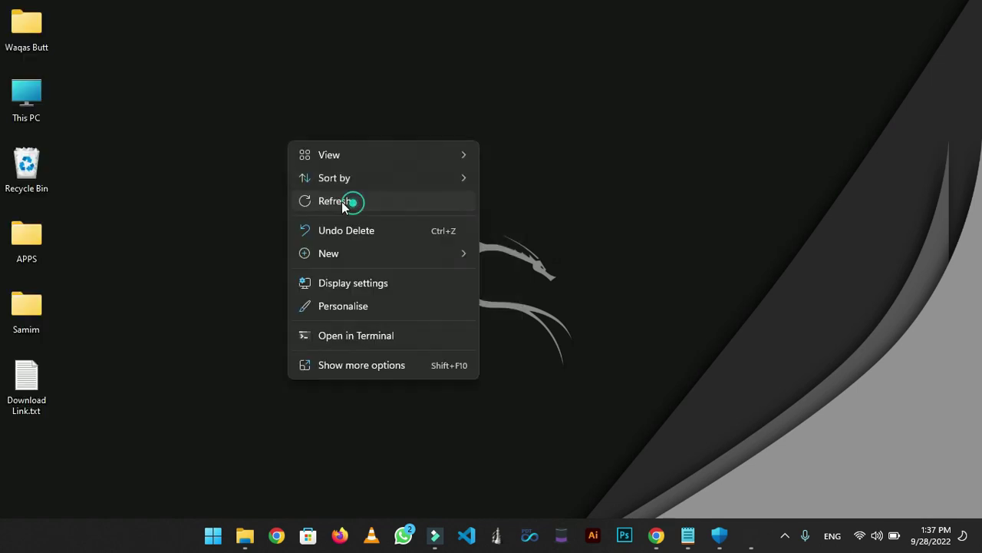
pyautogui.click(351, 202)
pyautogui.click(751, 535)
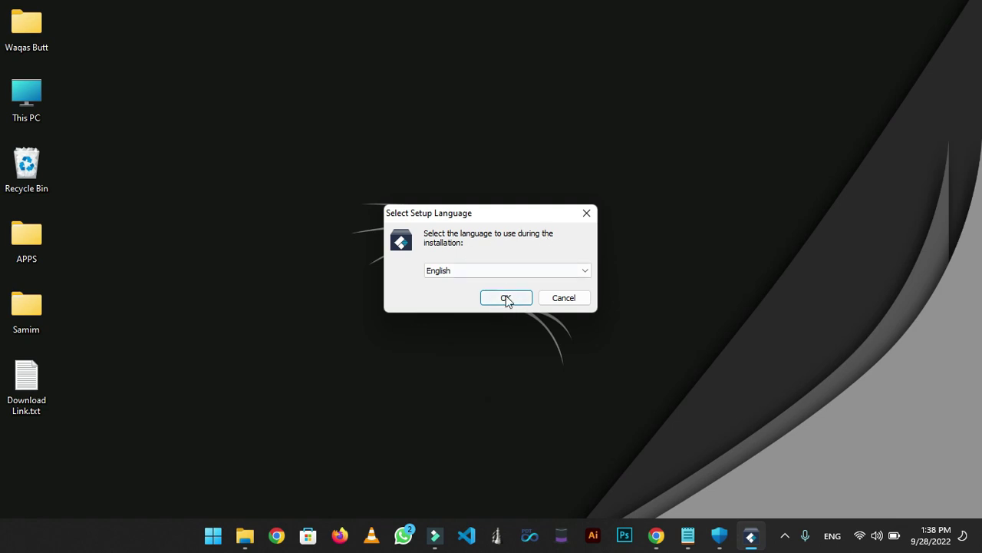
# Install Recoverit in English to the default folder with desktop icons, leaving Launch unchecked.
pyautogui.click(507, 298)
pyautogui.click(592, 382)
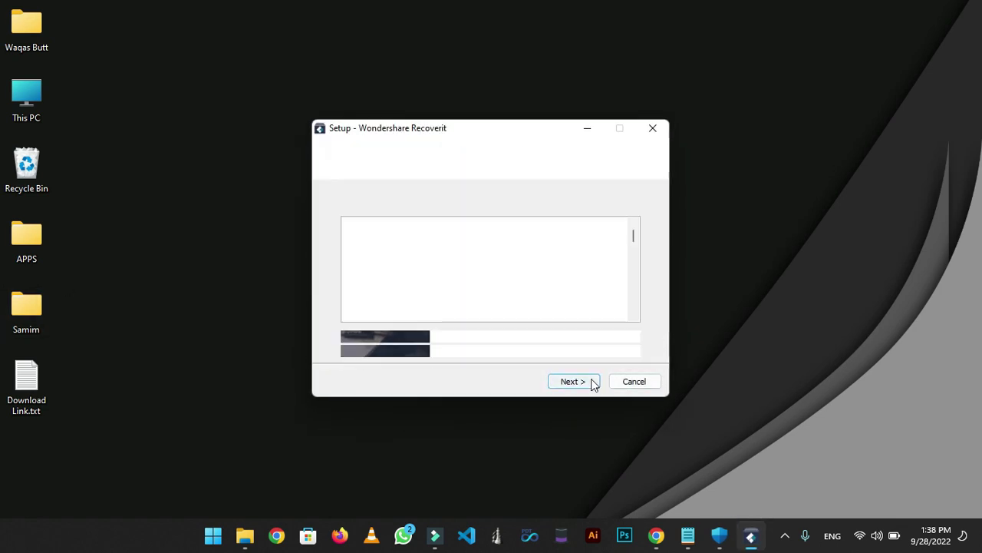
pyautogui.click(376, 338)
pyautogui.click(570, 381)
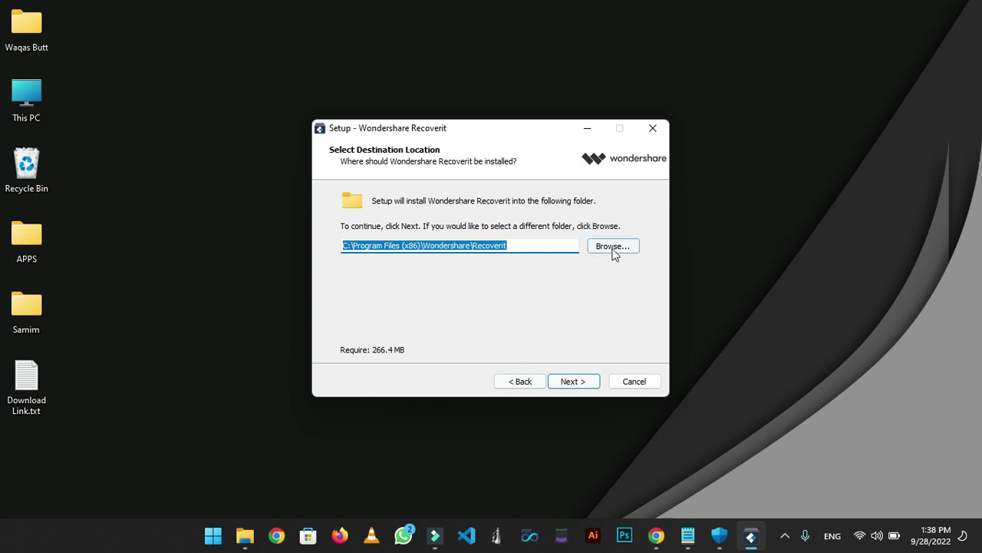
pyautogui.click(565, 386)
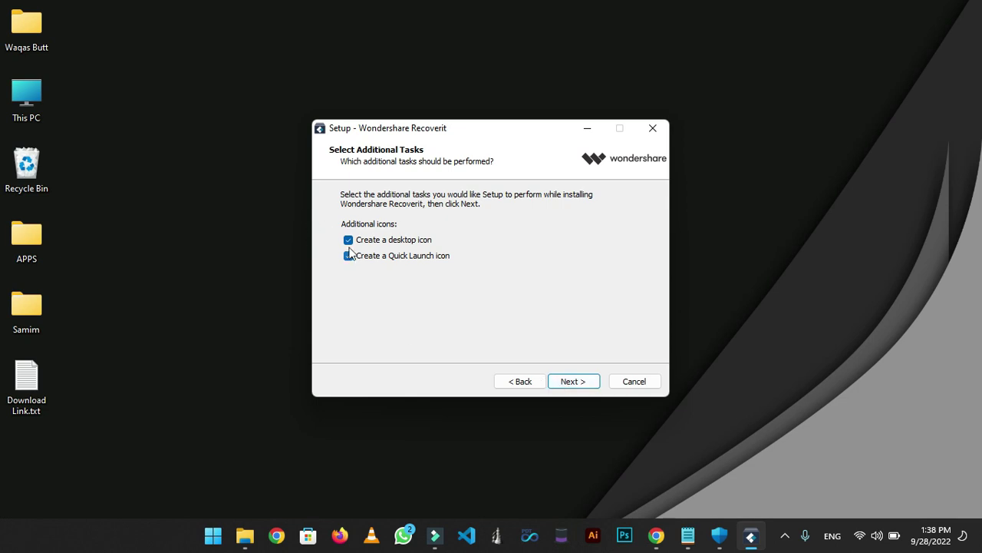
pyautogui.click(558, 384)
pyautogui.click(560, 383)
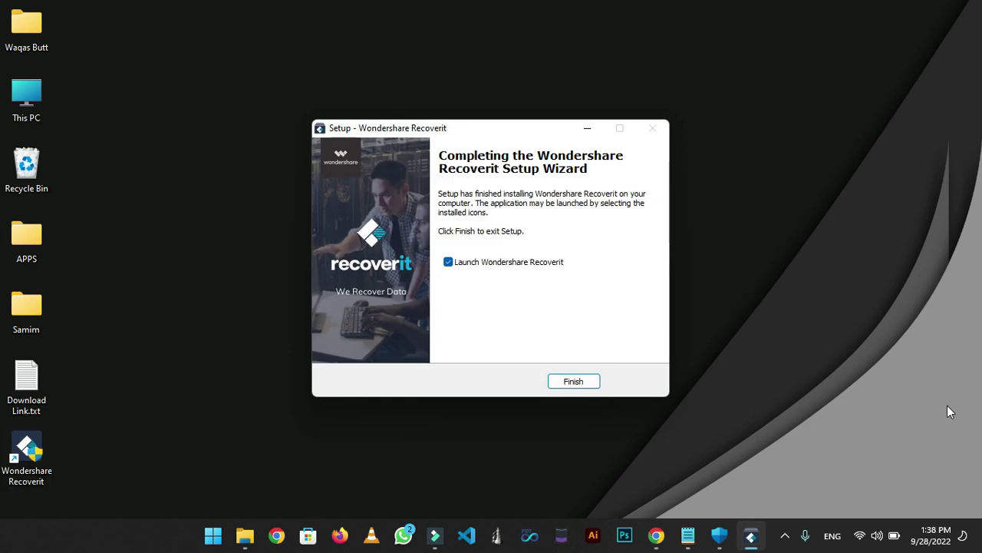
pyautogui.click(449, 263)
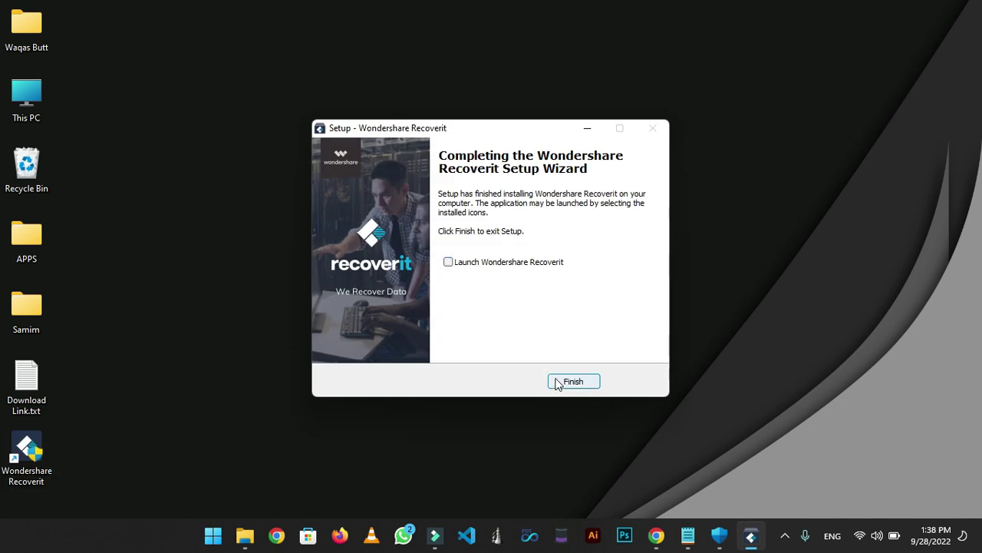
# Finish setup, close the browser, and open Recoverit's install folder via the shortcut's file location.
pyautogui.click(554, 383)
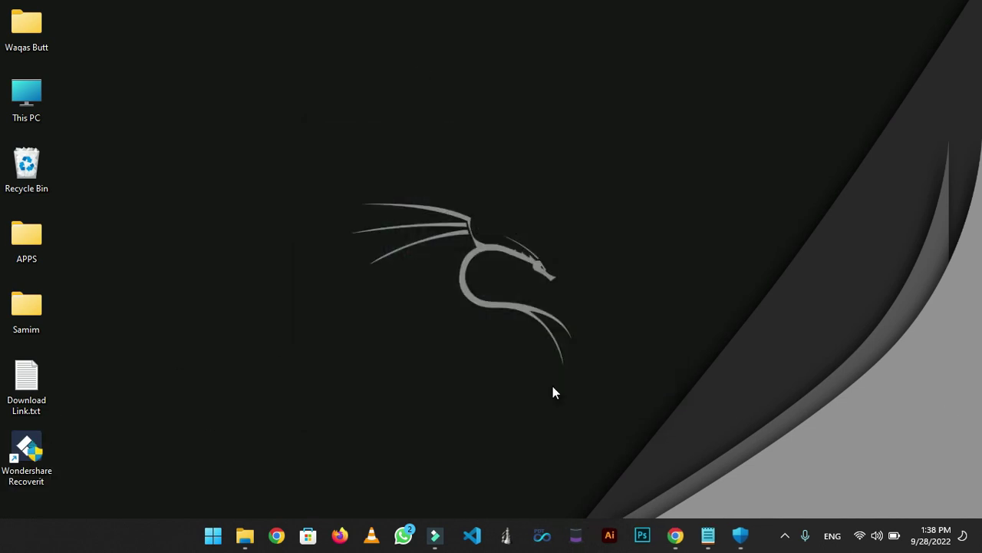
pyautogui.hotkey('alt', 'F4')
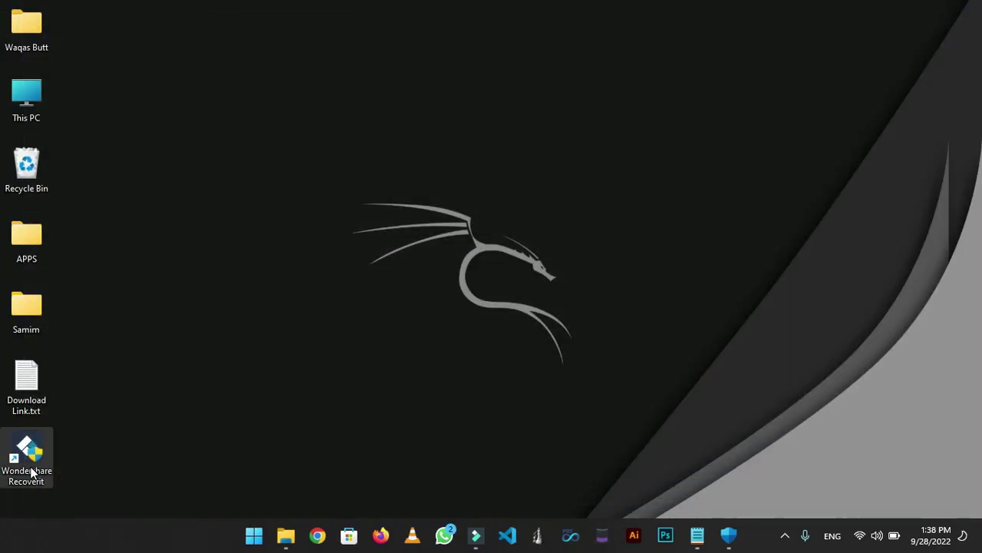
pyautogui.rightClick(31, 469)
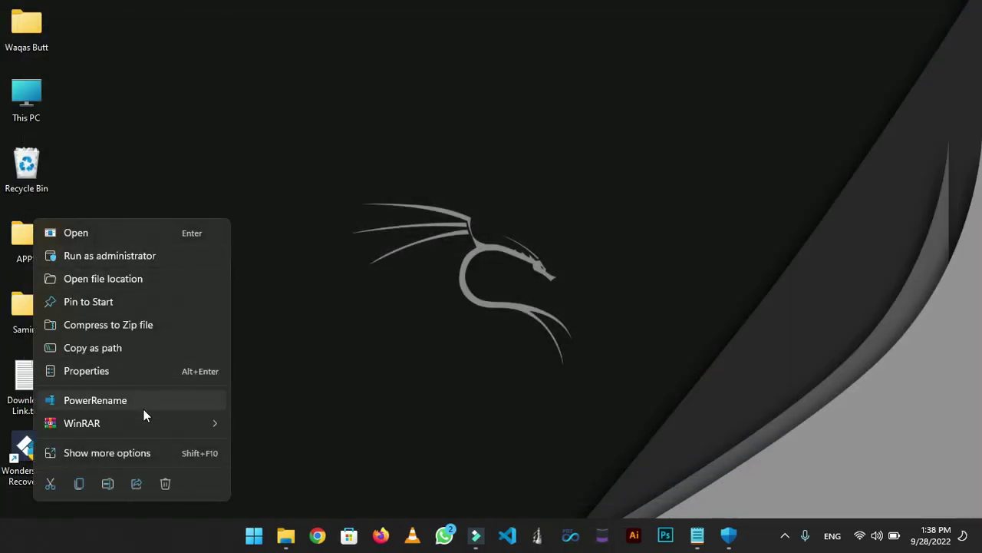
pyautogui.moveTo(148, 430)
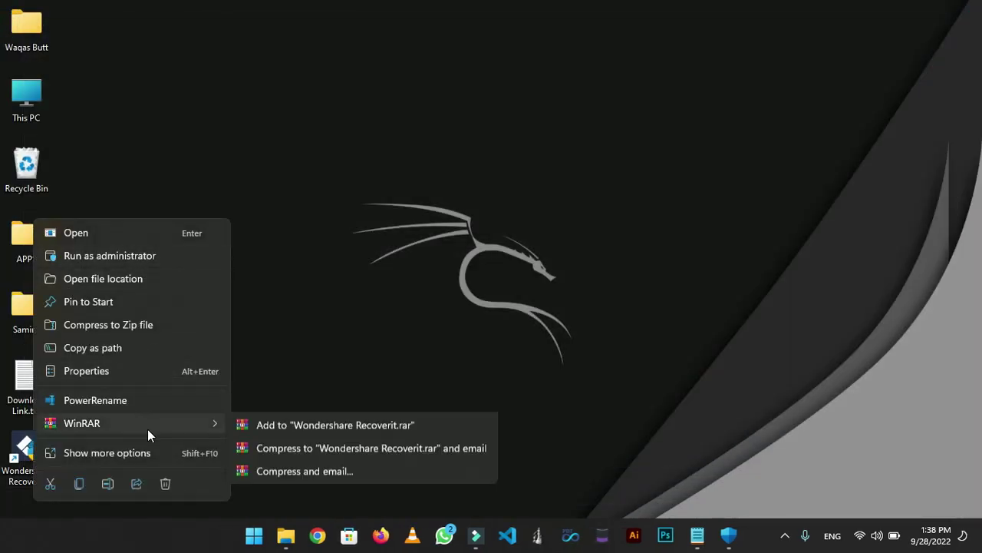
pyautogui.click(102, 281)
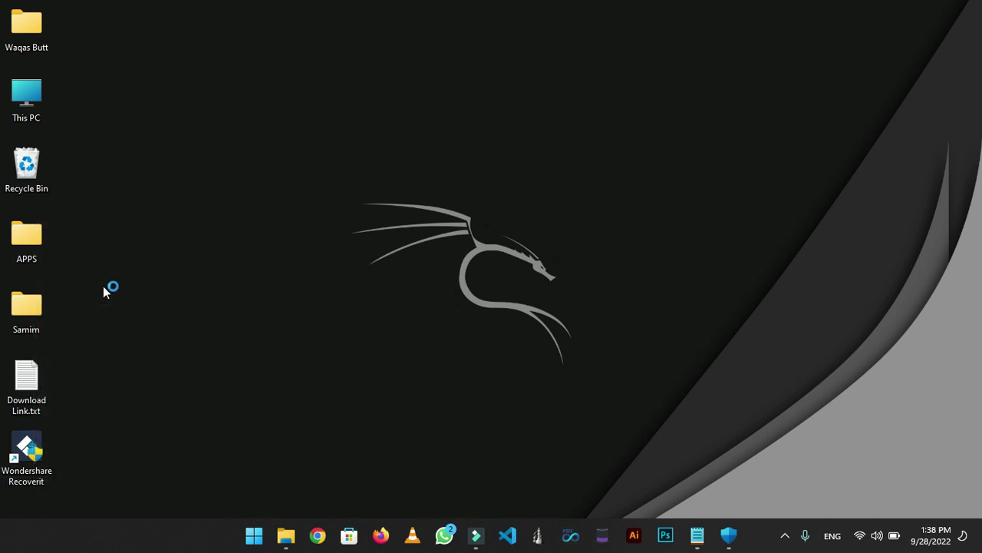
pyautogui.scroll(-2, 281, 322)
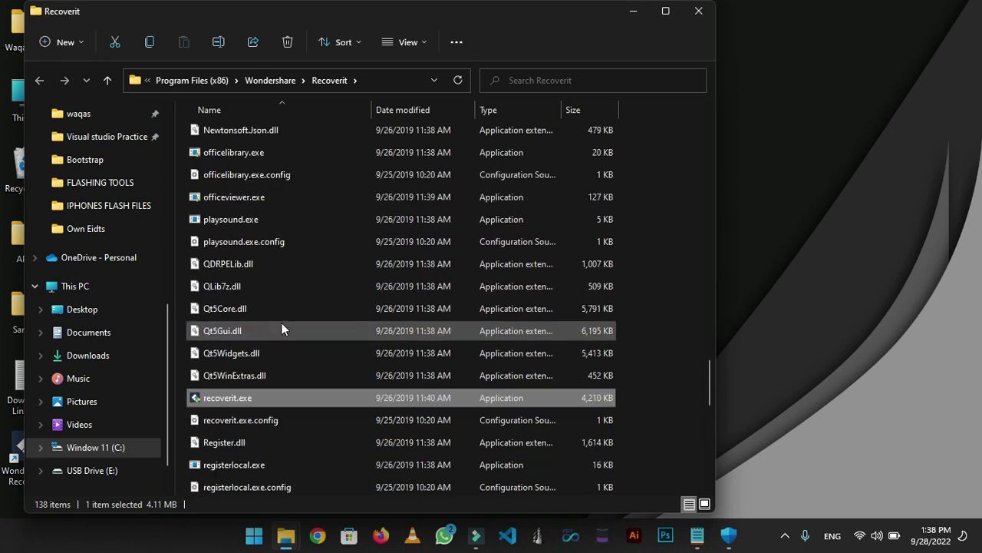
pyautogui.moveTo(293, 21); pyautogui.dragTo(607, 17)
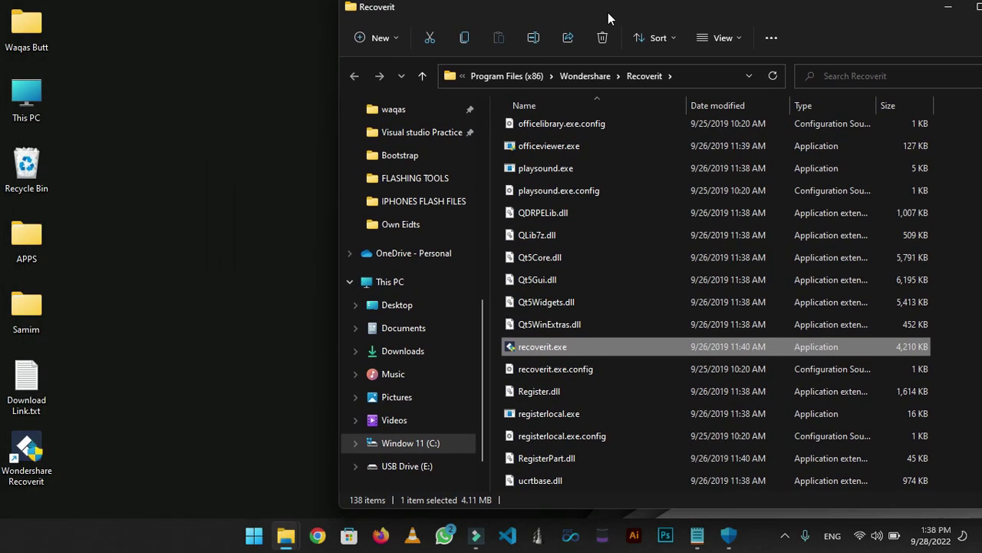
# In a second window, open This PC > Downloads > Recoverit package > Solution folder.
pyautogui.doubleClick(12, 103)
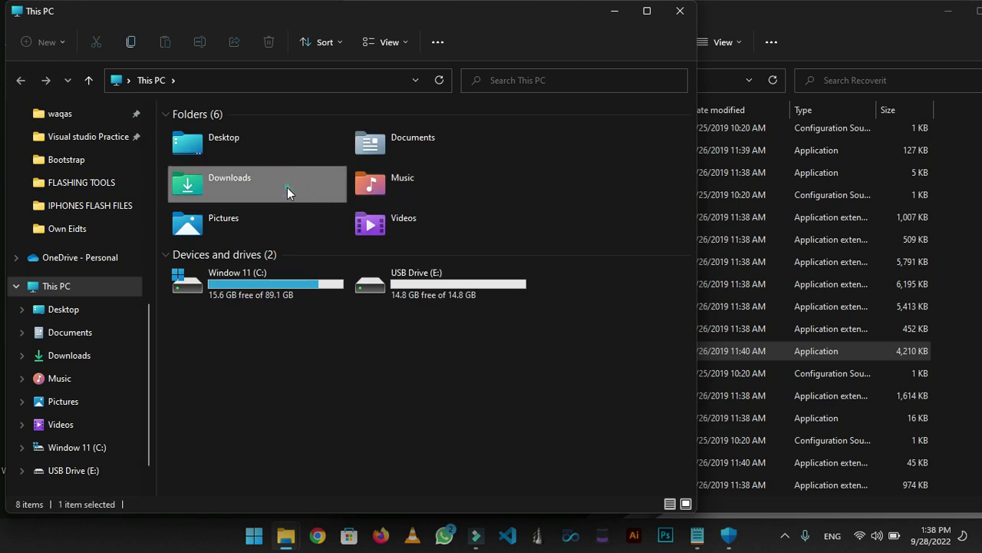
pyautogui.doubleClick(287, 187)
pyautogui.doubleClick(641, 154)
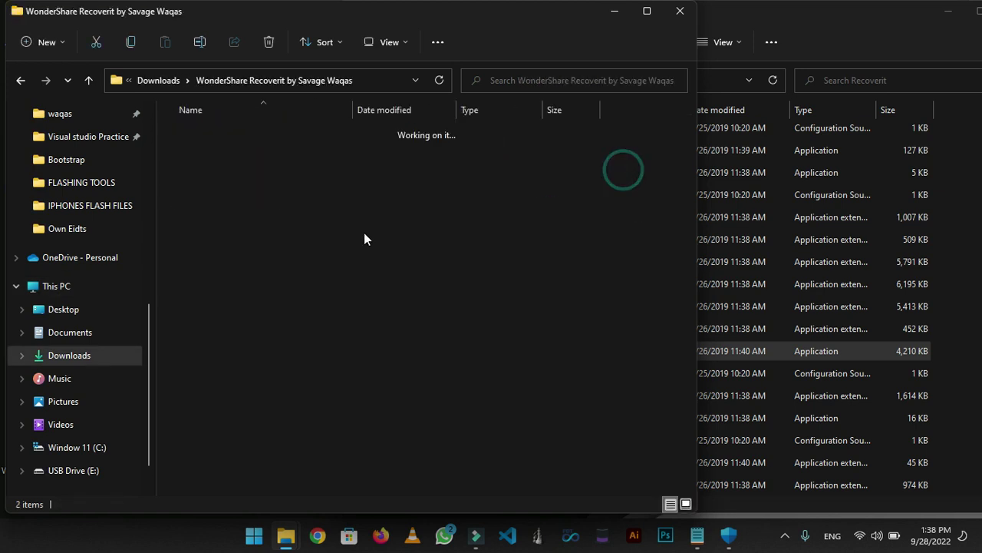
pyautogui.doubleClick(218, 135)
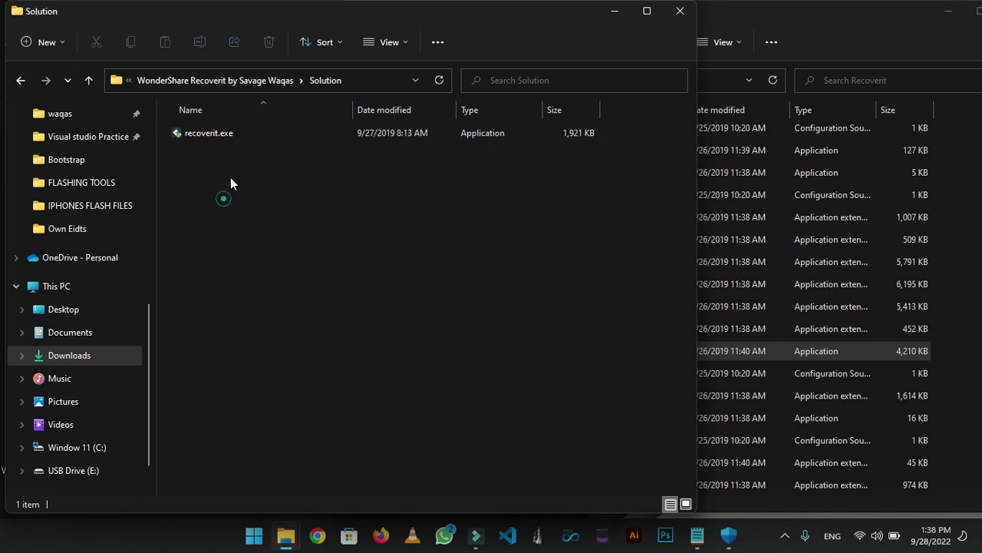
# Copy recoverit.exe from Solution and paste it into the install folder, replacing the existing file.
pyautogui.click(247, 130)
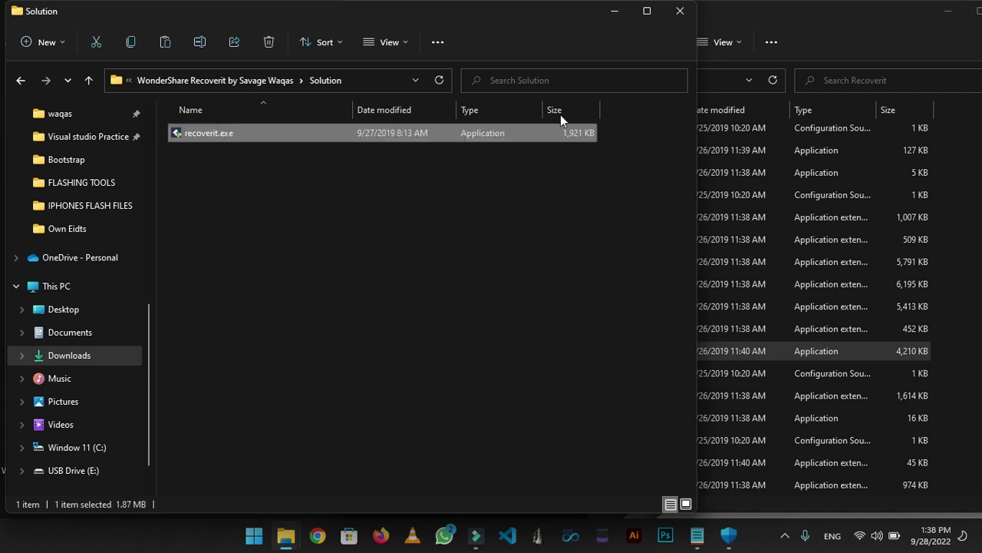
pyautogui.rightClick(335, 138)
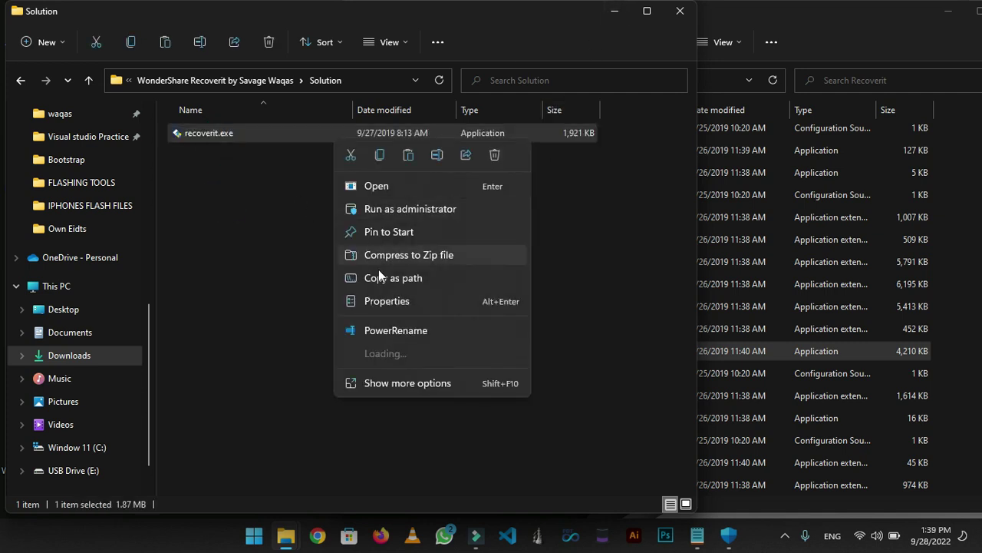
pyautogui.click(381, 157)
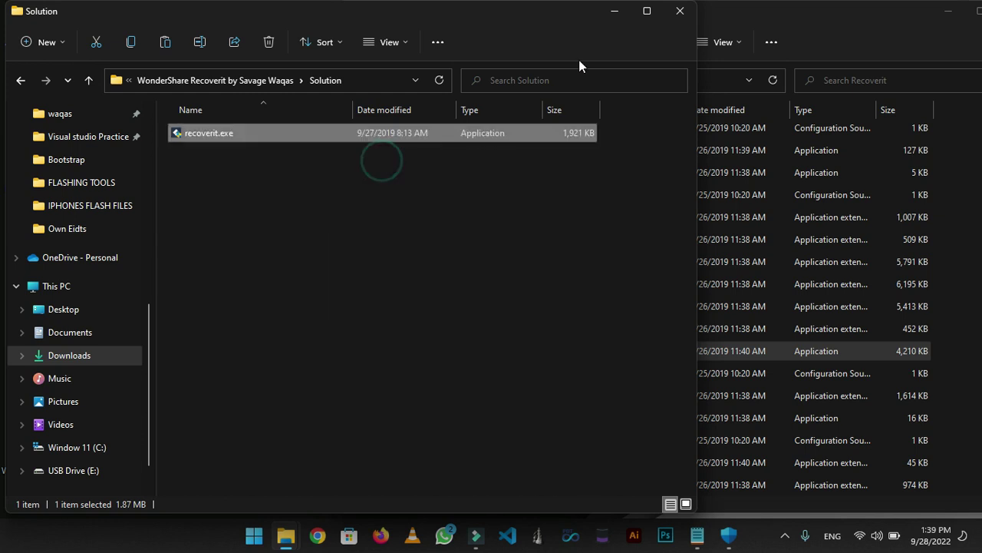
pyautogui.click(613, 11)
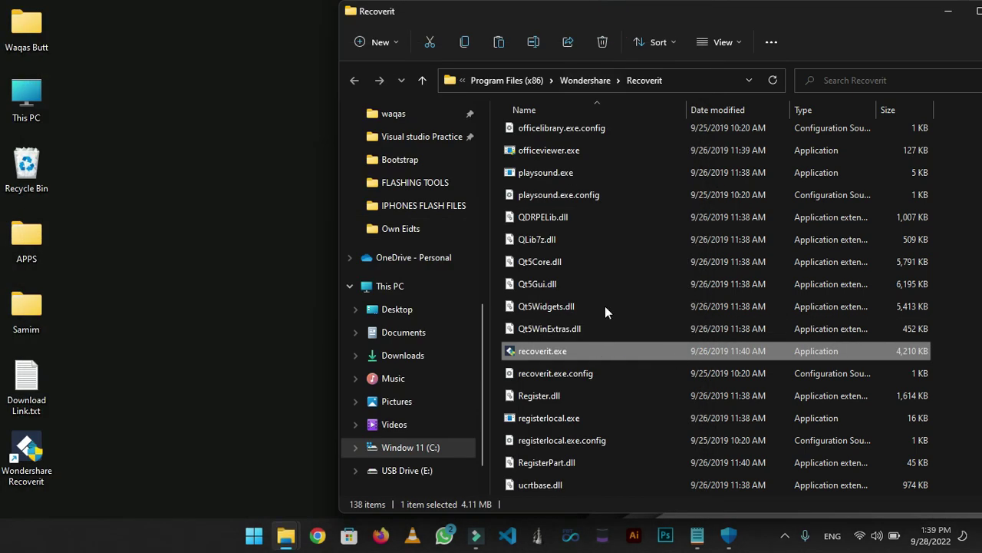
pyautogui.moveTo(619, 25); pyautogui.dragTo(388, 26)
pyautogui.rightClick(728, 242)
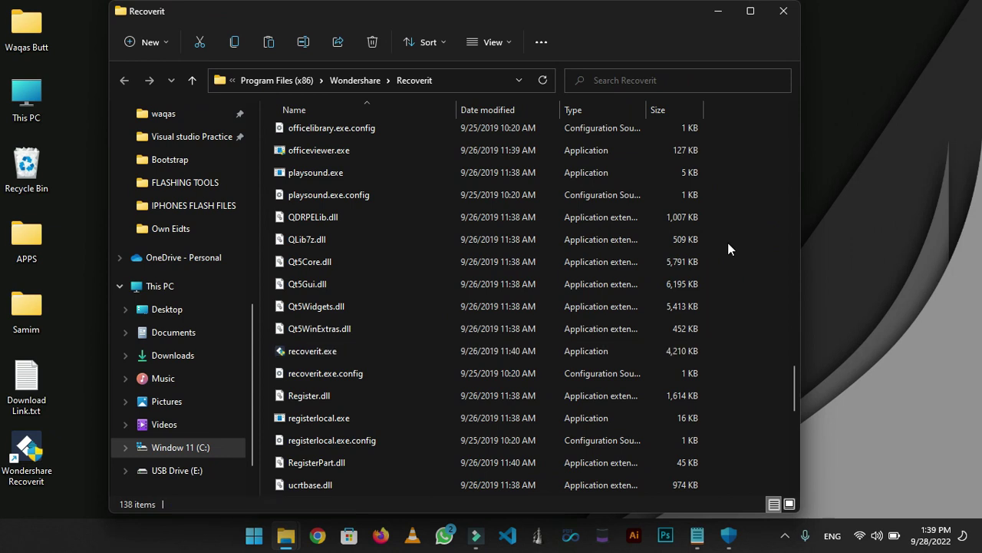
pyautogui.click(748, 252)
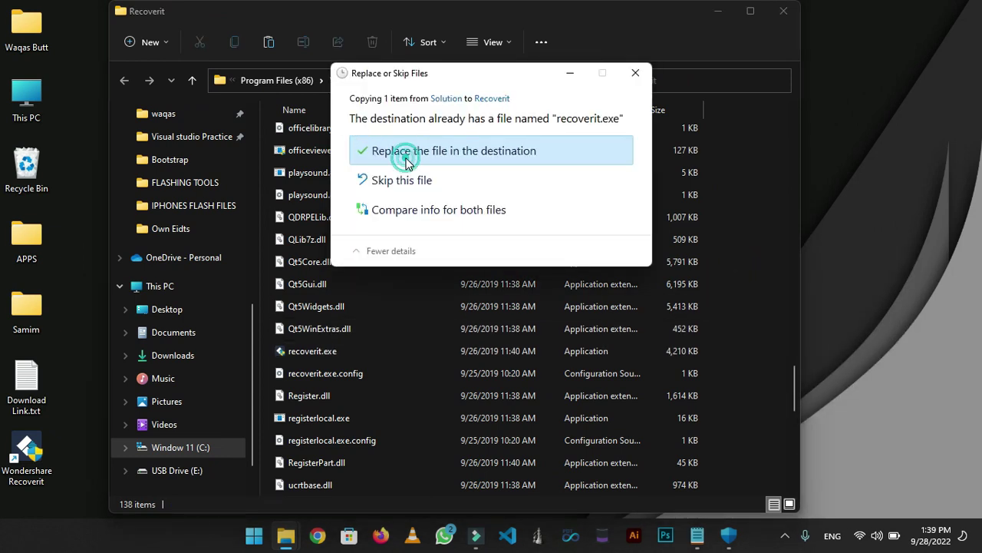
pyautogui.click(406, 161)
pyautogui.click(447, 170)
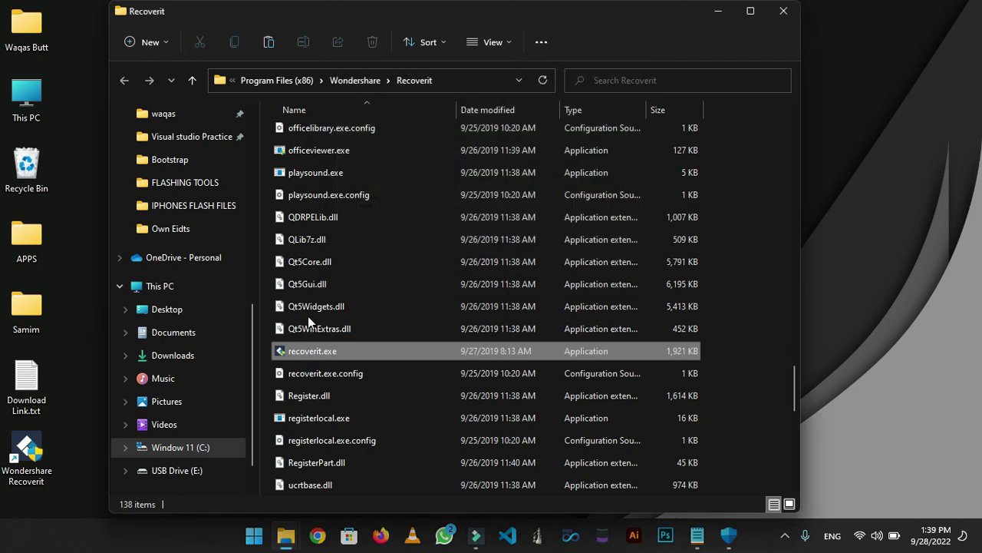
# Copy the install folder's address-bar path and minimize the window.
pyautogui.click(456, 80)
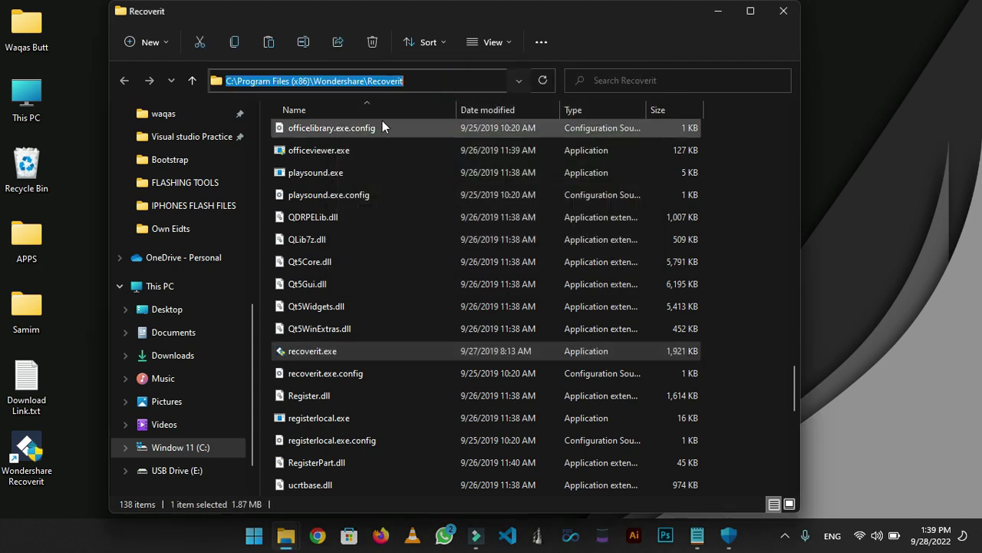
pyautogui.rightClick(372, 81)
pyautogui.click(422, 127)
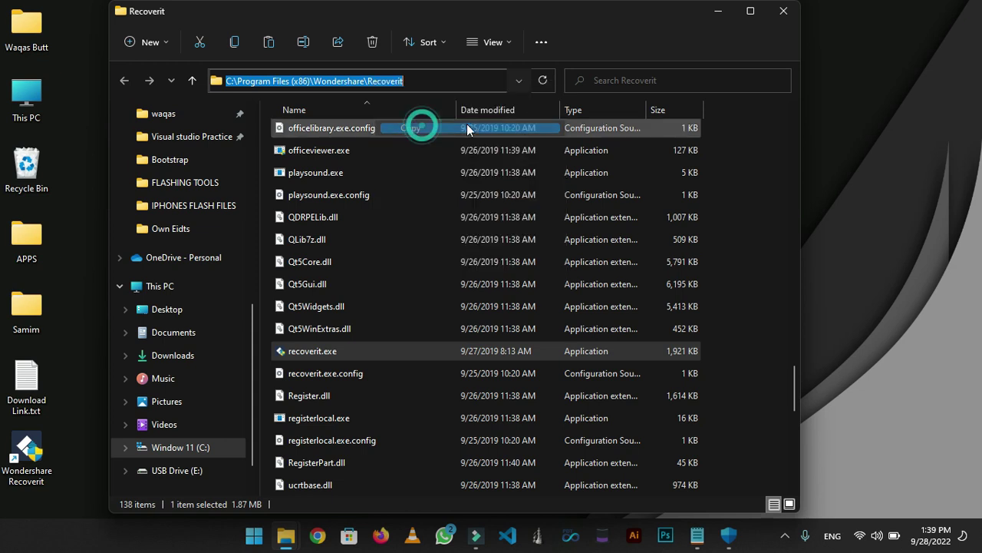
pyautogui.click(717, 12)
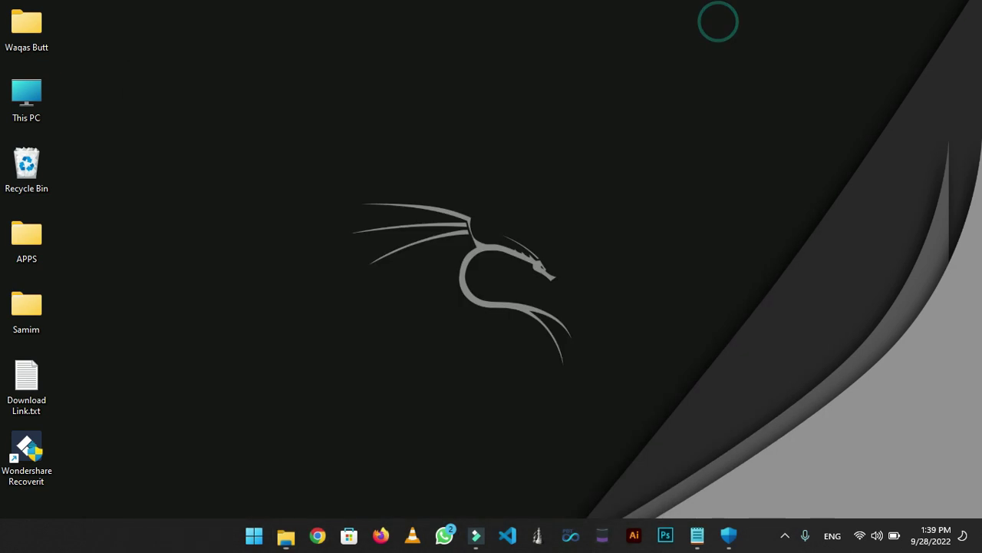
# Add C:\Program Files (x86)\Wondershare\Recoverit as a folder exclusion in Windows Security.
pyautogui.click(729, 535)
pyautogui.scroll(-10, 432, 315)
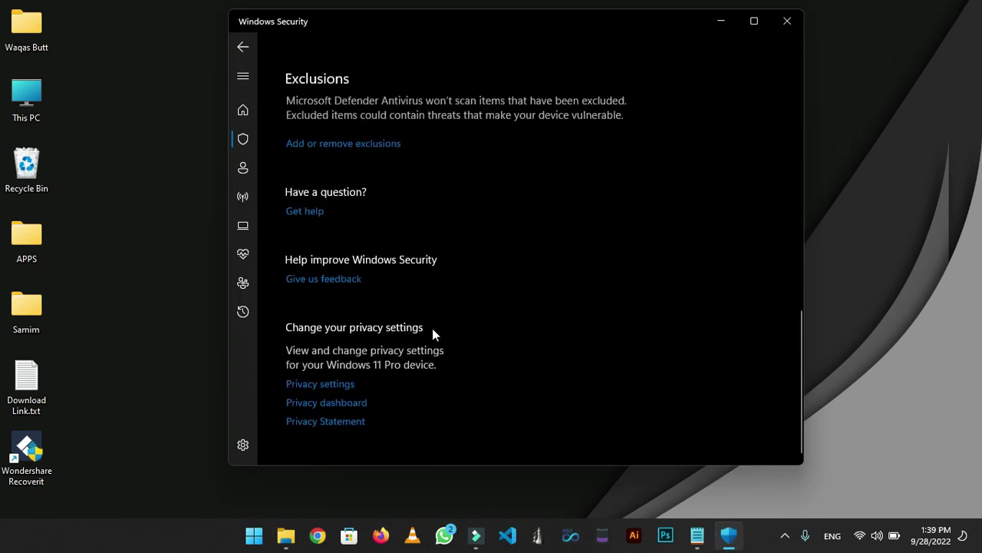
pyautogui.scroll(3, 365, 357)
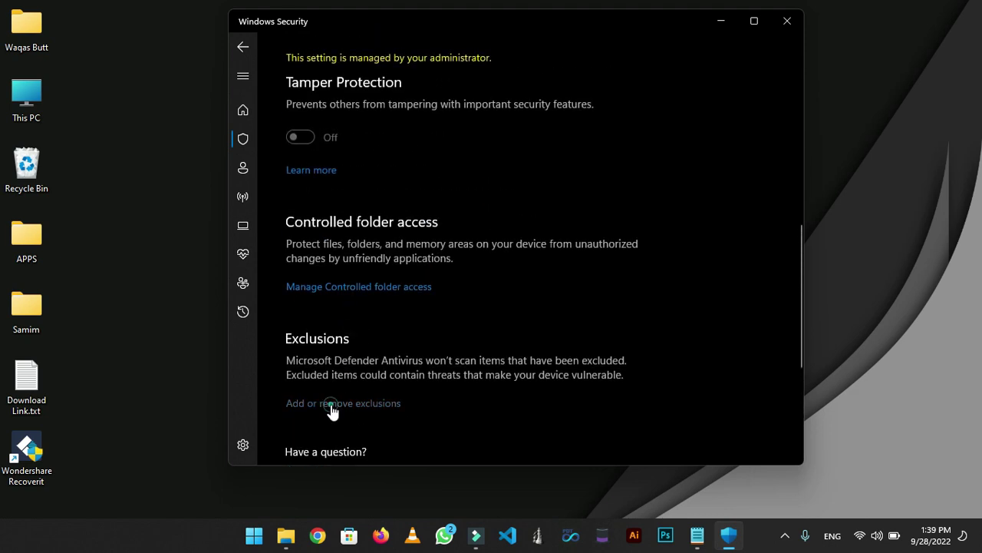
pyautogui.scroll(5, 336, 406)
pyautogui.scroll(-8, 330, 403)
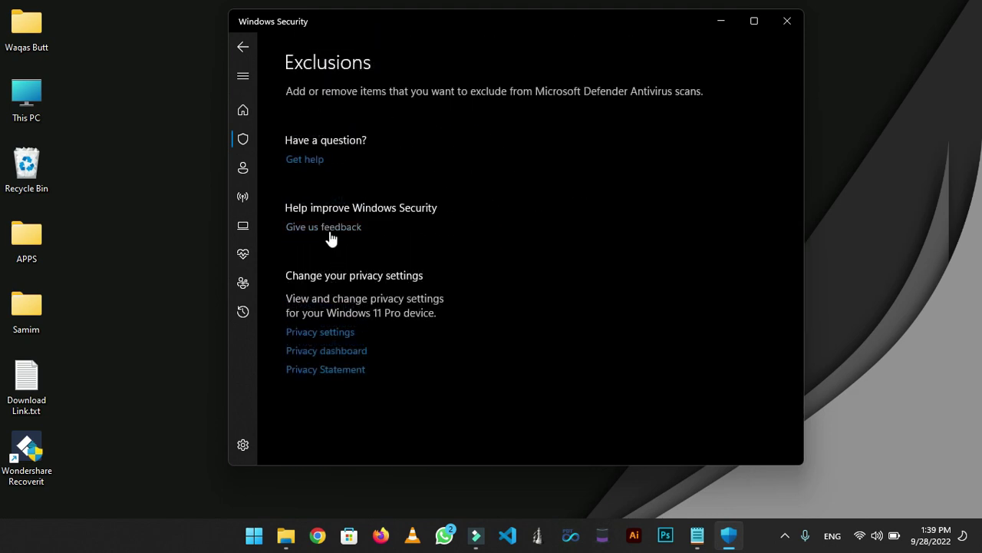
pyautogui.click(329, 234)
pyautogui.click(361, 122)
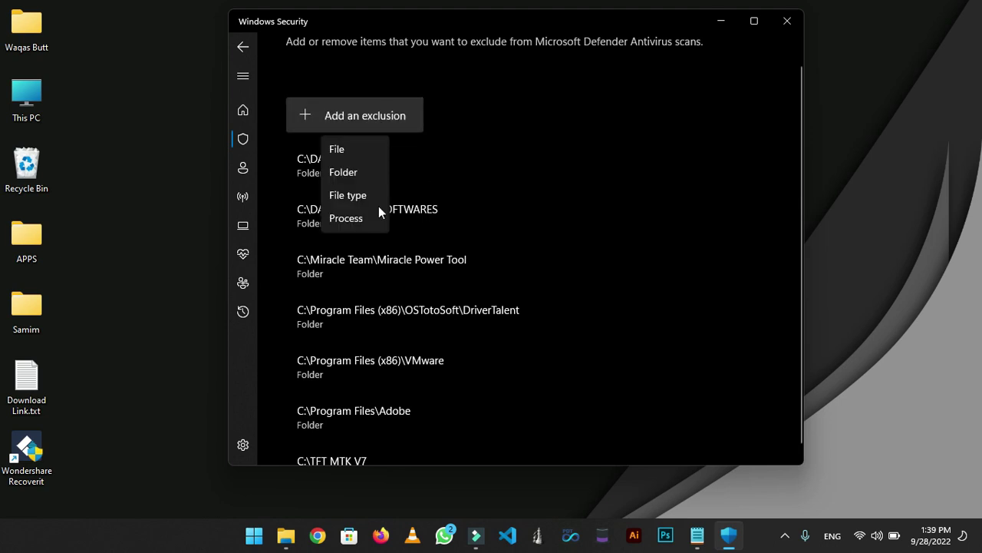
pyautogui.click(349, 175)
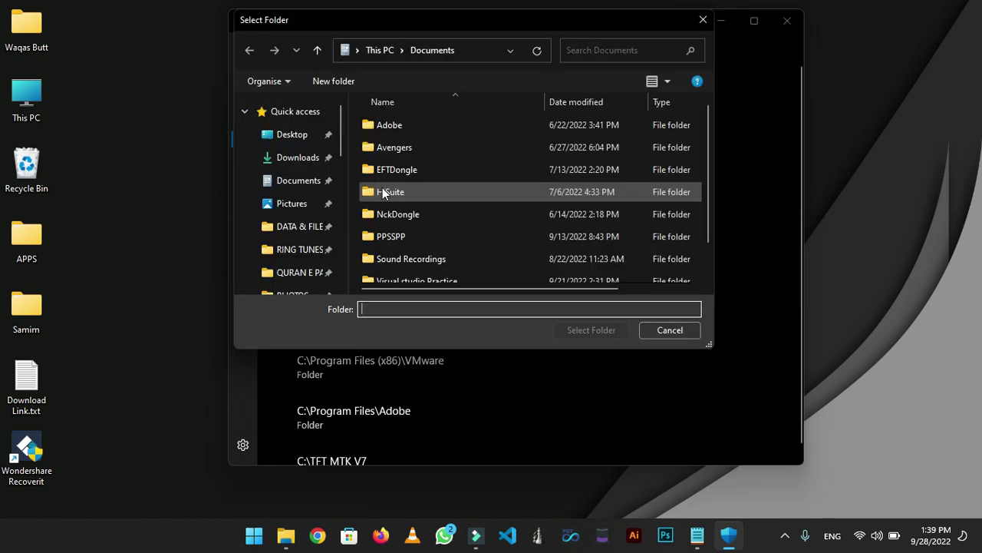
pyautogui.click(479, 58)
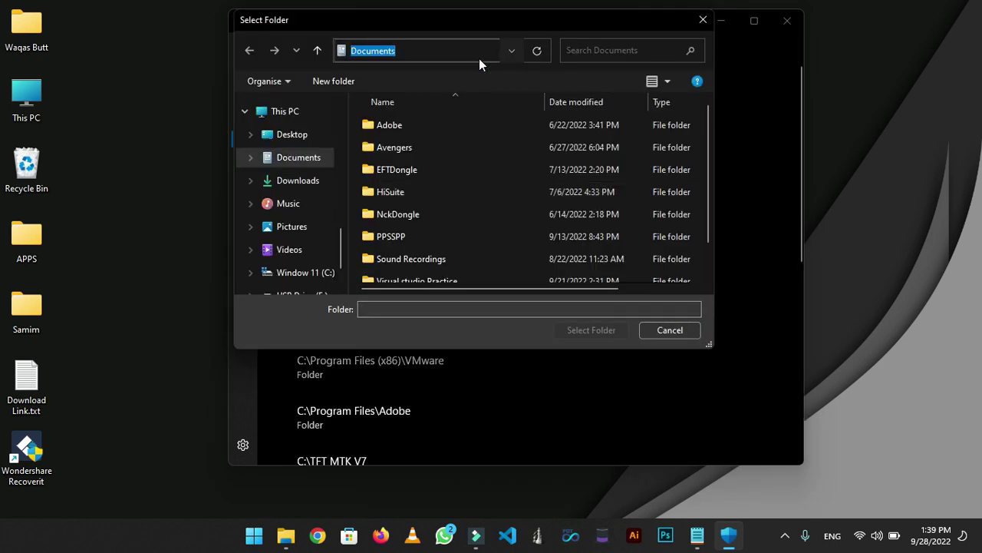
pyautogui.hotkey('ctrl', 'v')
pyautogui.press('Return')
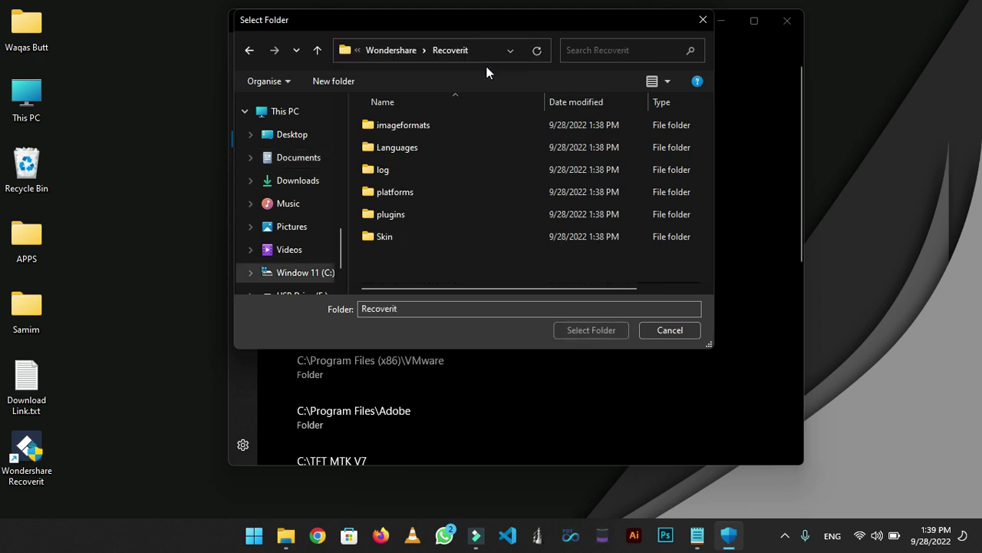
pyautogui.click(600, 329)
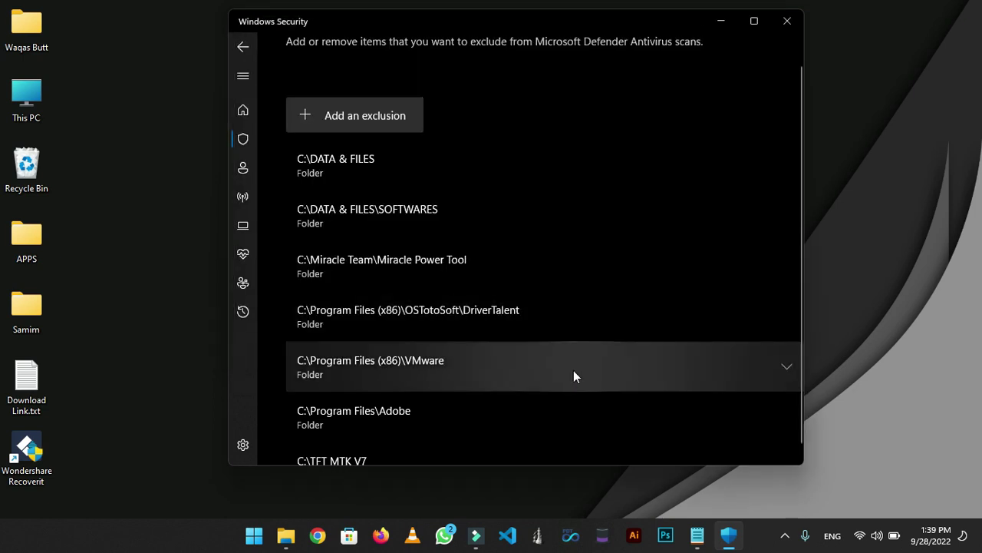
# Review the Defender exclusions list for the Recoverit folder, then close Windows Security.
pyautogui.scroll(-2, 458, 334)
pyautogui.scroll(2, 453, 323)
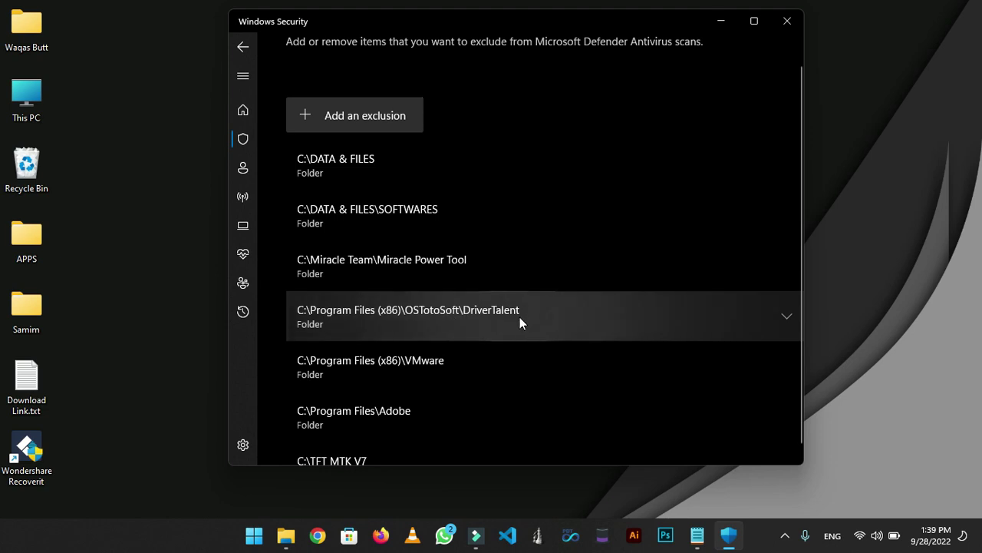
pyautogui.scroll(-2, 482, 322)
pyautogui.scroll(3, 484, 384)
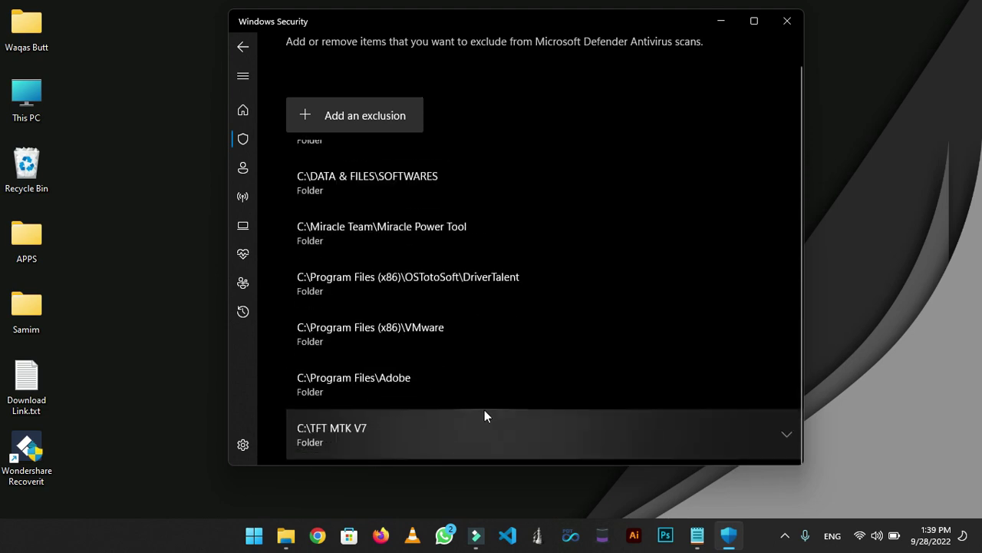
pyautogui.click(242, 49)
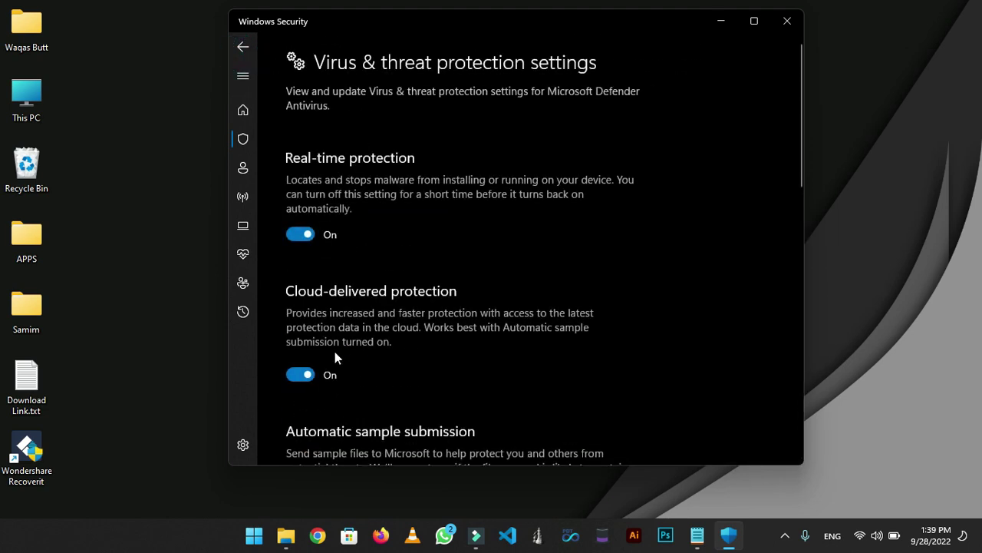
pyautogui.scroll(-8, 334, 358)
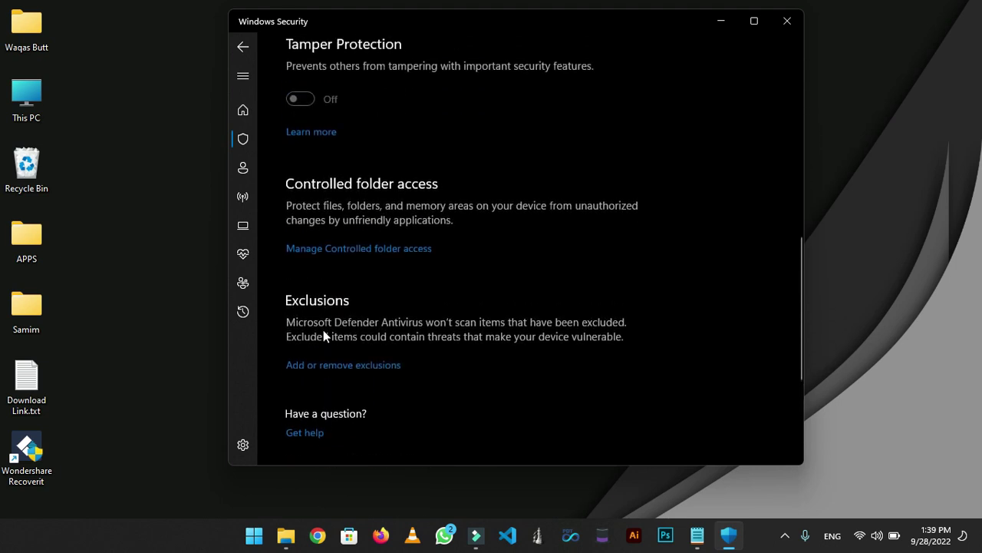
pyautogui.scroll(-3, 323, 330)
pyautogui.click(323, 235)
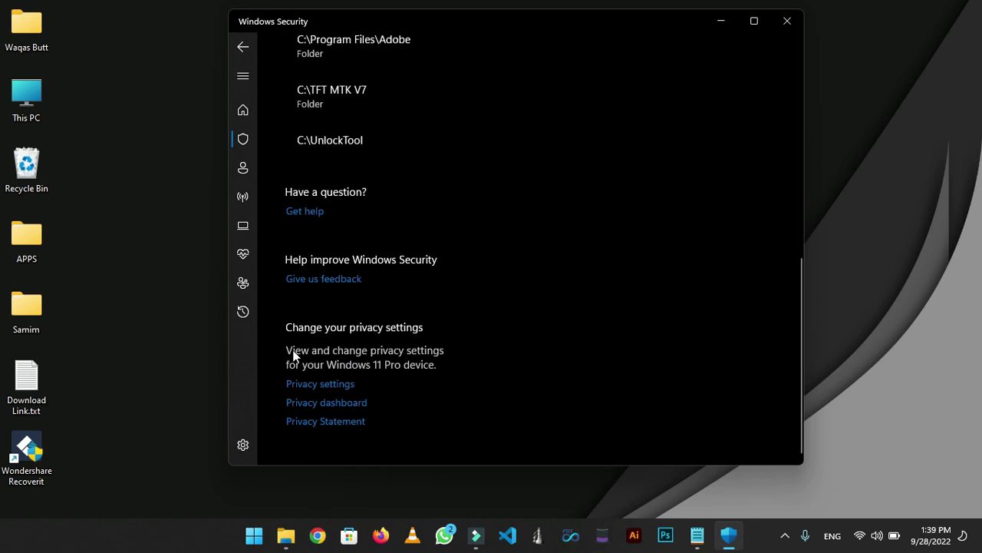
pyautogui.scroll(3, 293, 353)
pyautogui.scroll(-1, 414, 245)
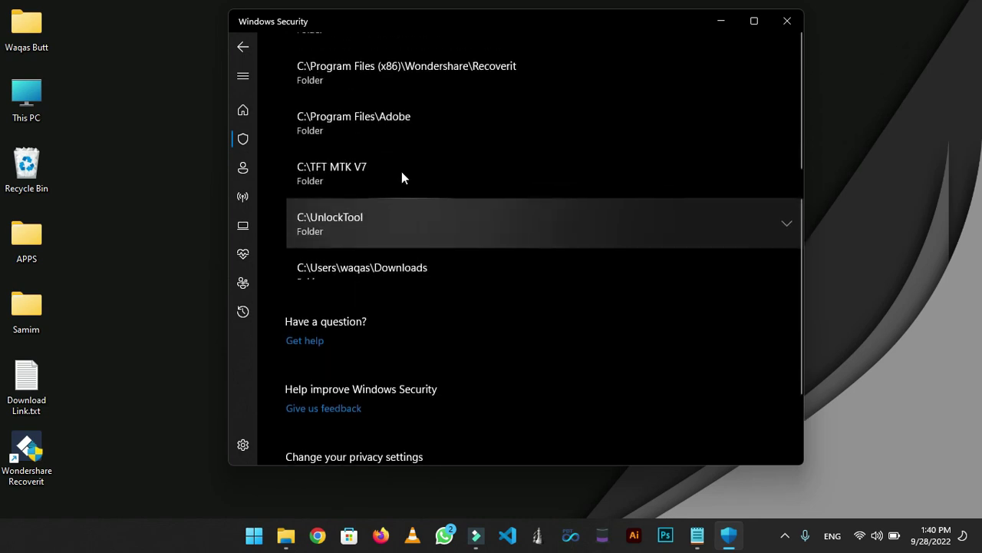
pyautogui.scroll(1, 401, 176)
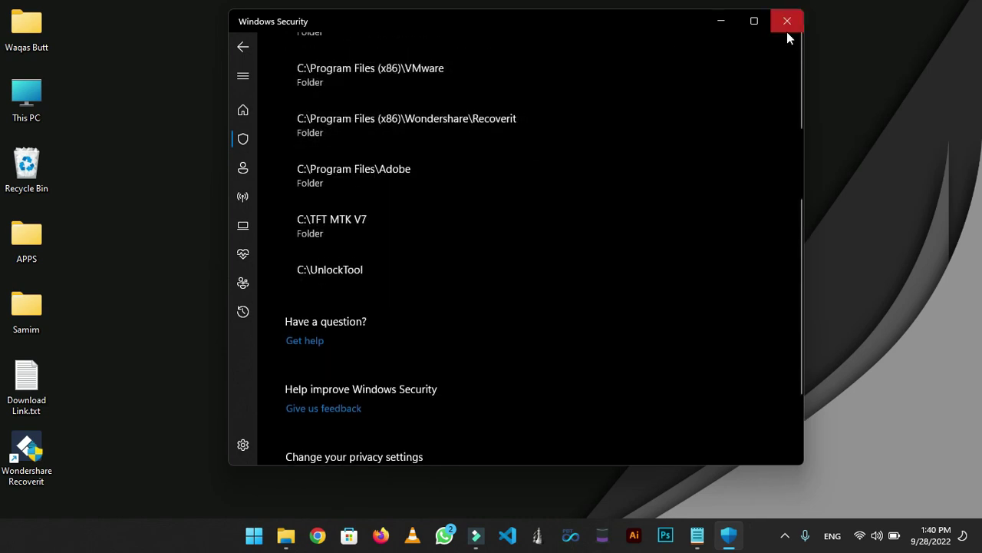
pyautogui.click(787, 21)
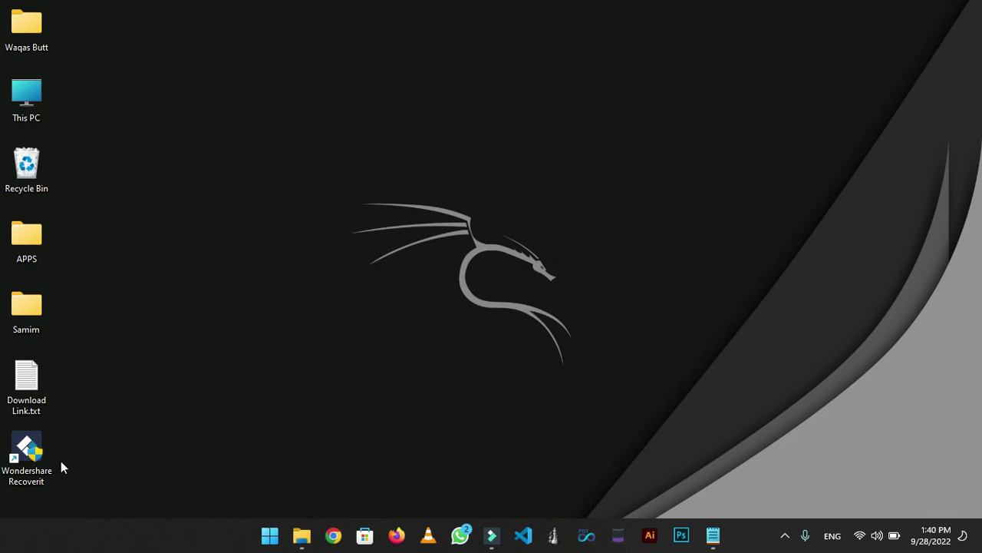
# Launch Recoverit, pick Local Disk(E:) as the location, and refresh External Devices.
pyautogui.doubleClick(39, 458)
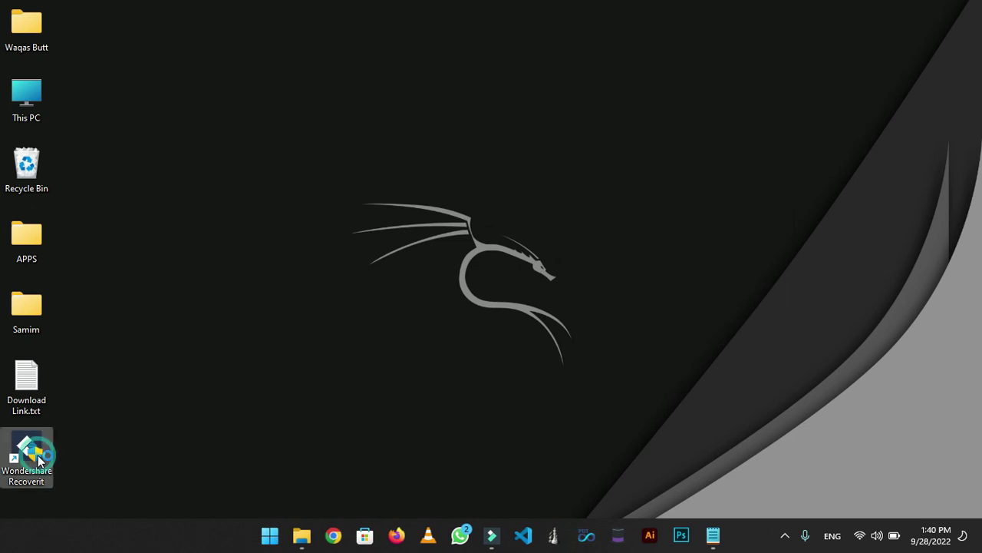
pyautogui.click(442, 397)
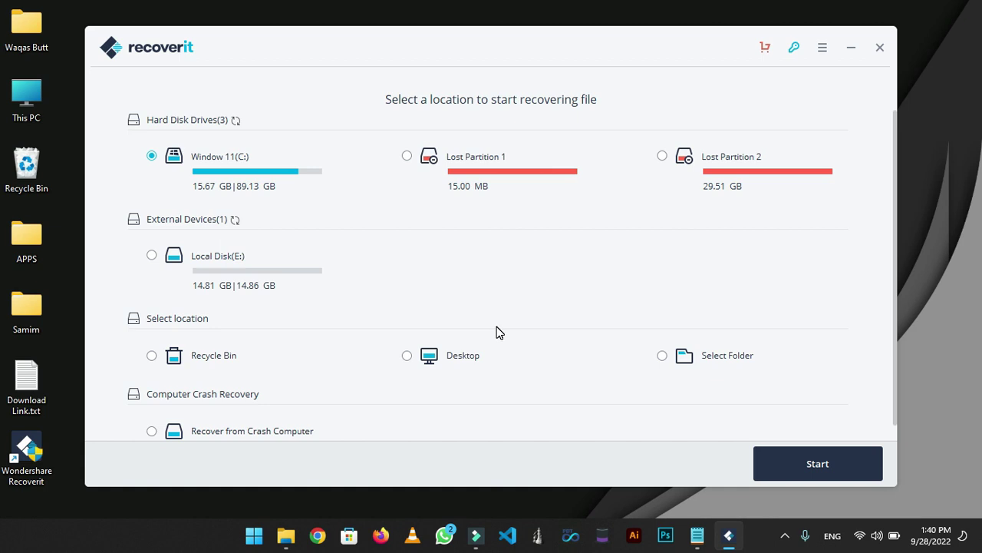
pyautogui.click(152, 259)
pyautogui.click(234, 219)
# Confirm USB Drive (E:) is empty in This PC, then select Local Disk(E:) in Recoverit.
pyautogui.doubleClick(37, 113)
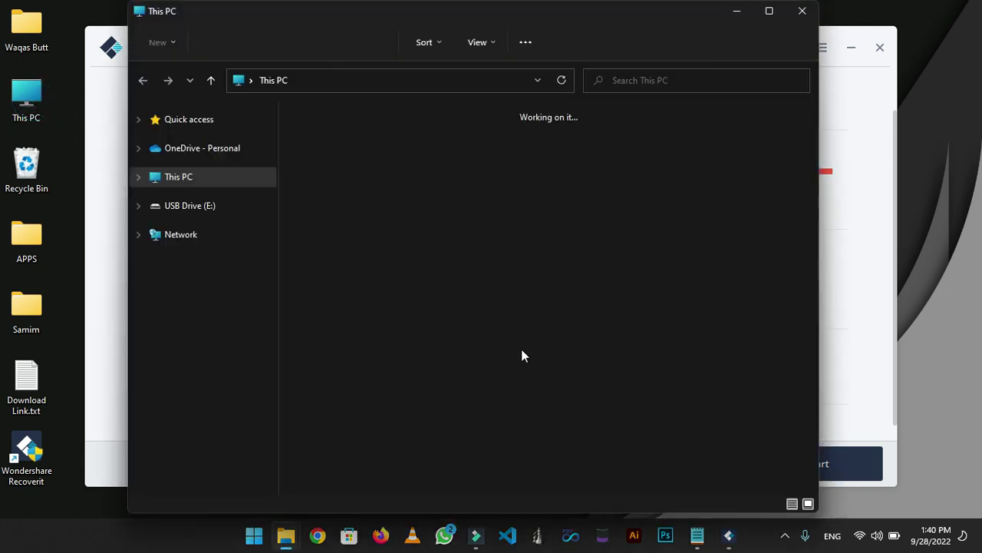
pyautogui.doubleClick(570, 288)
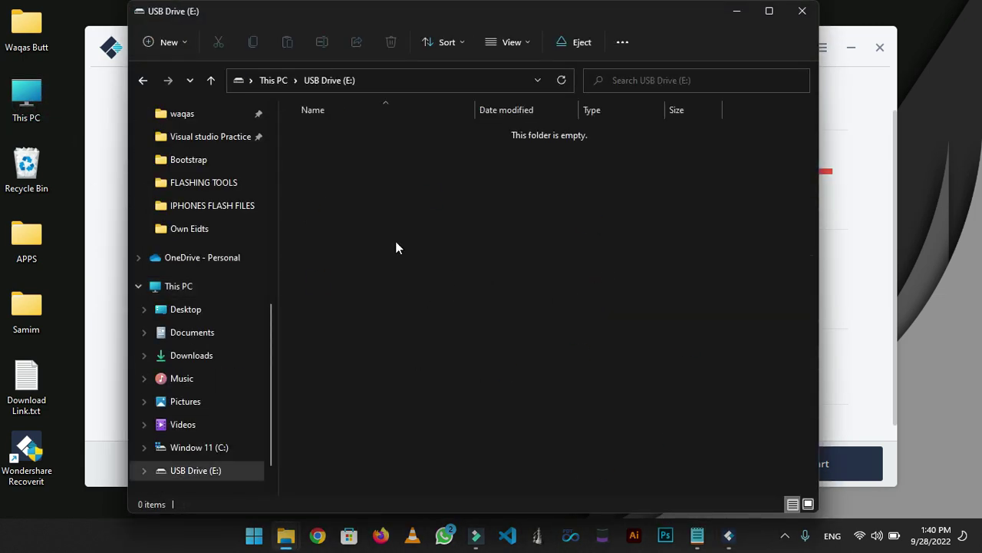
pyautogui.click(803, 12)
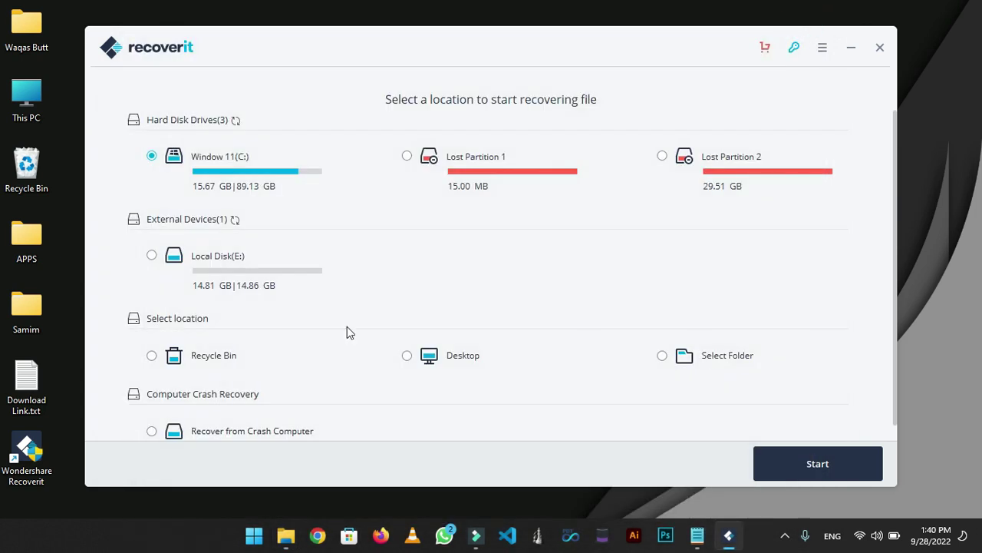
pyautogui.click(151, 256)
# Start scanning Local Disk (E:) for lost files.
pyautogui.click(772, 464)
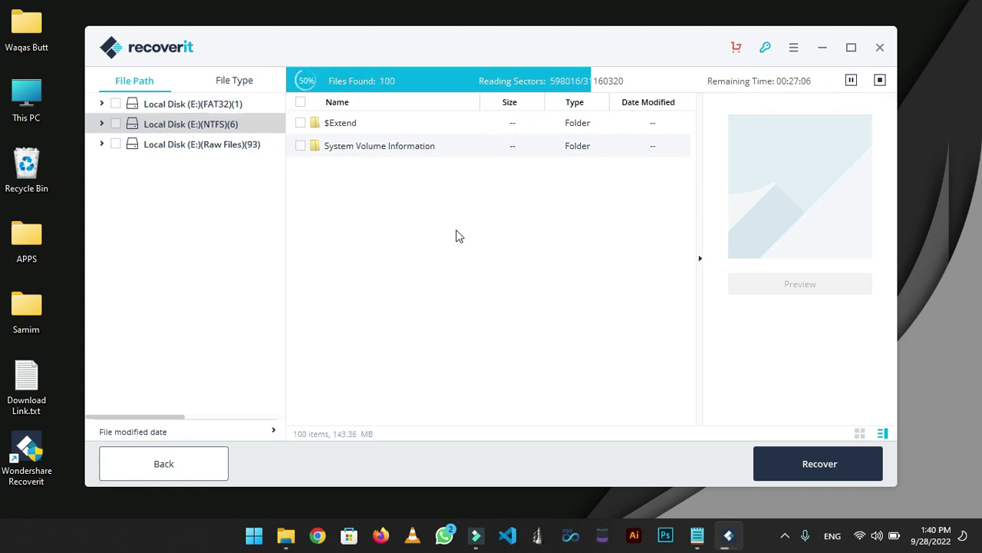
# Group results by file type and preview photos 00000001.jpg through 00000006.jpg in the JPG folder.
pyautogui.click(232, 82)
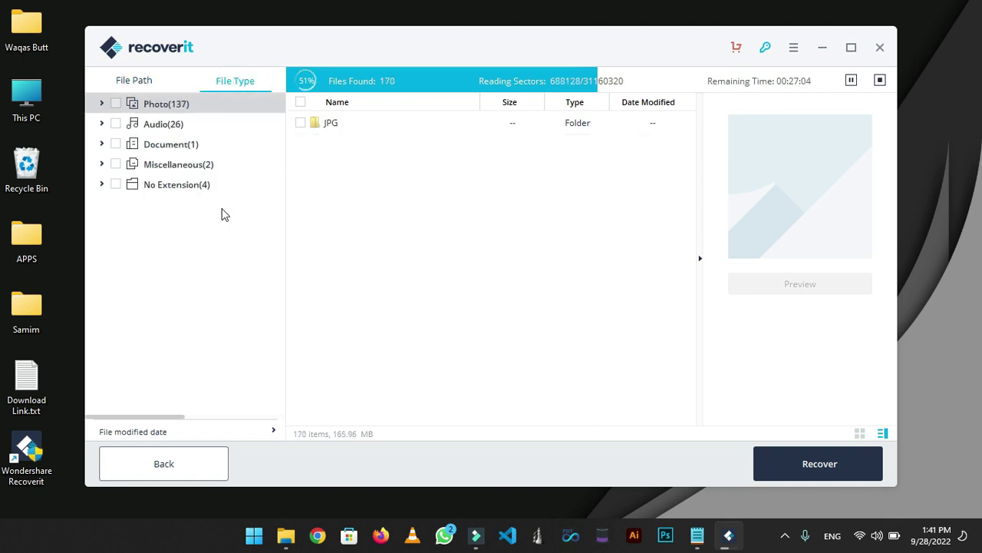
pyautogui.doubleClick(320, 129)
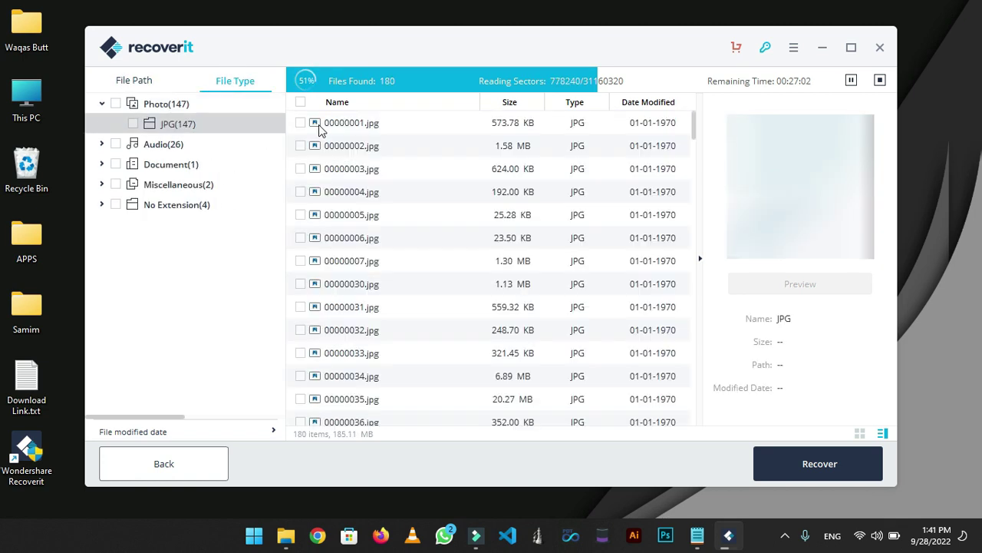
pyautogui.click(320, 129)
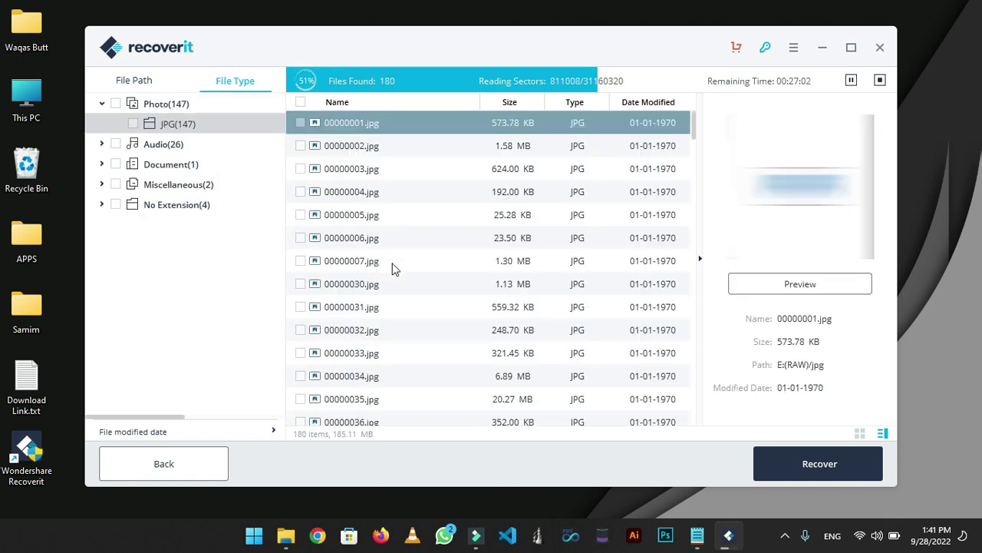
pyautogui.click(377, 192)
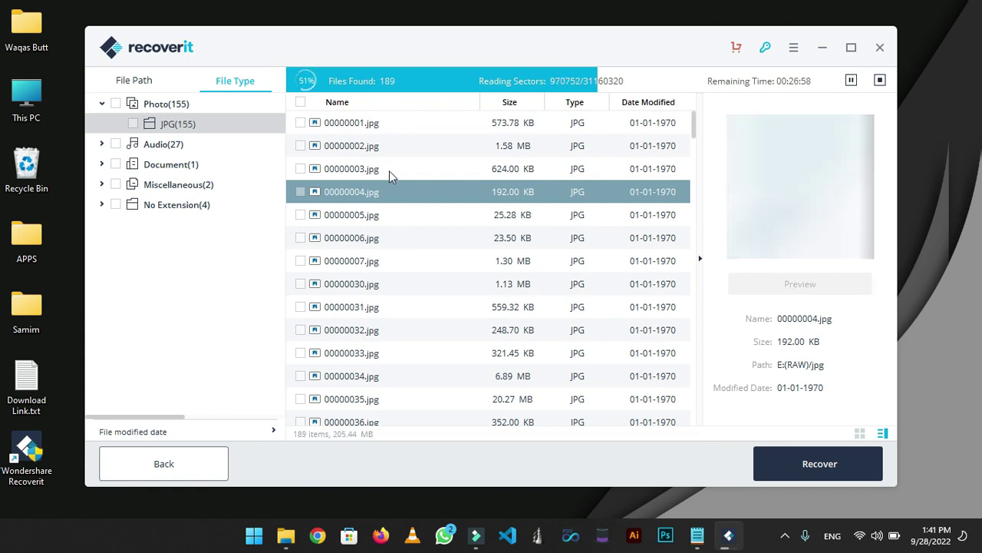
pyautogui.click(389, 170)
pyautogui.click(388, 215)
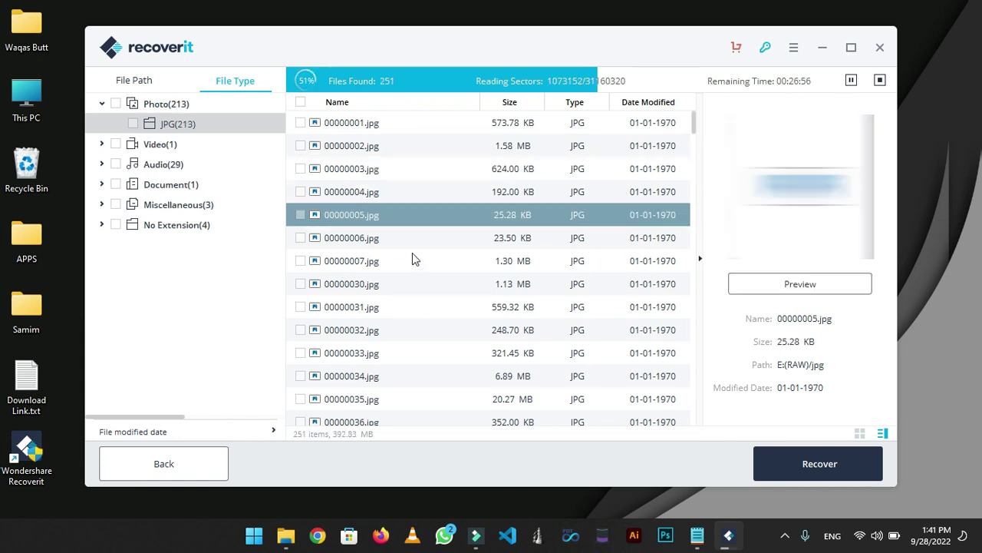
pyautogui.click(393, 244)
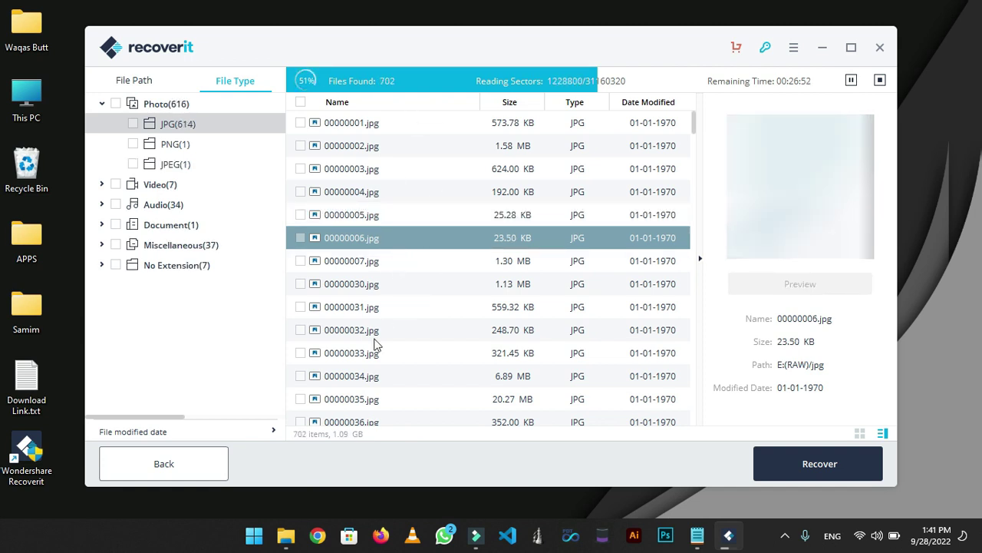
# Scroll the JPG list, then switch to File Path view and back to File Type.
pyautogui.scroll(-5, 377, 324)
pyautogui.scroll(-8, 399, 221)
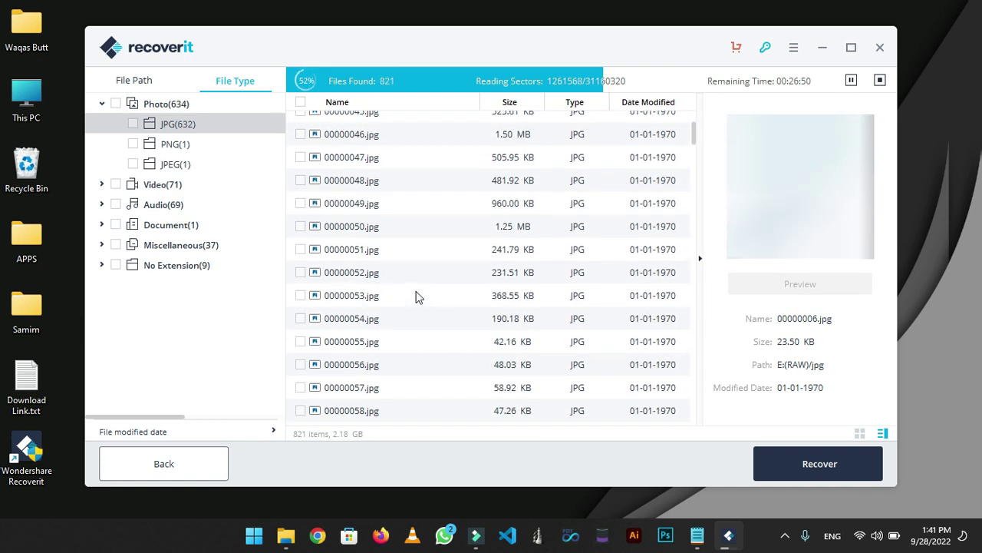
pyautogui.scroll(10, 410, 321)
pyautogui.scroll(3, 409, 322)
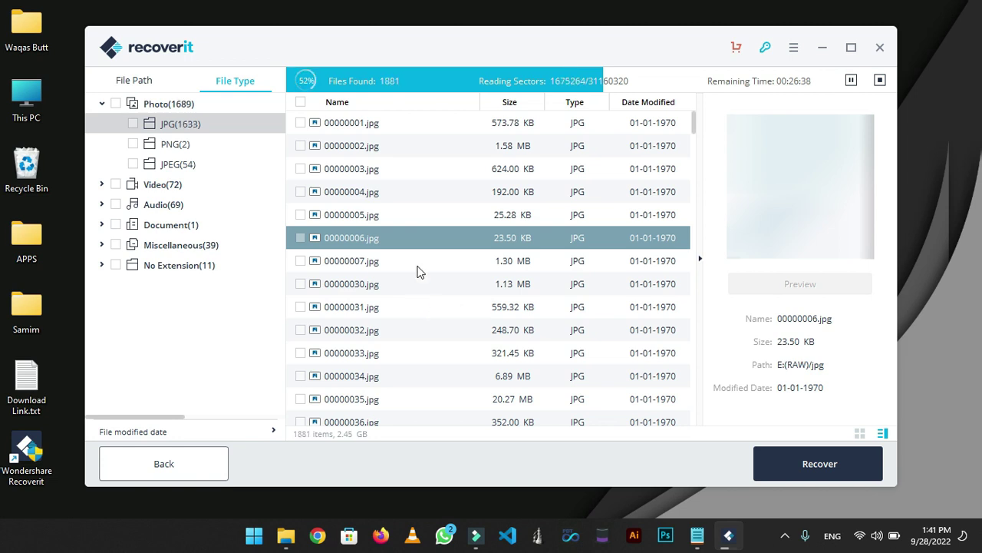
pyautogui.scroll(-5, 356, 237)
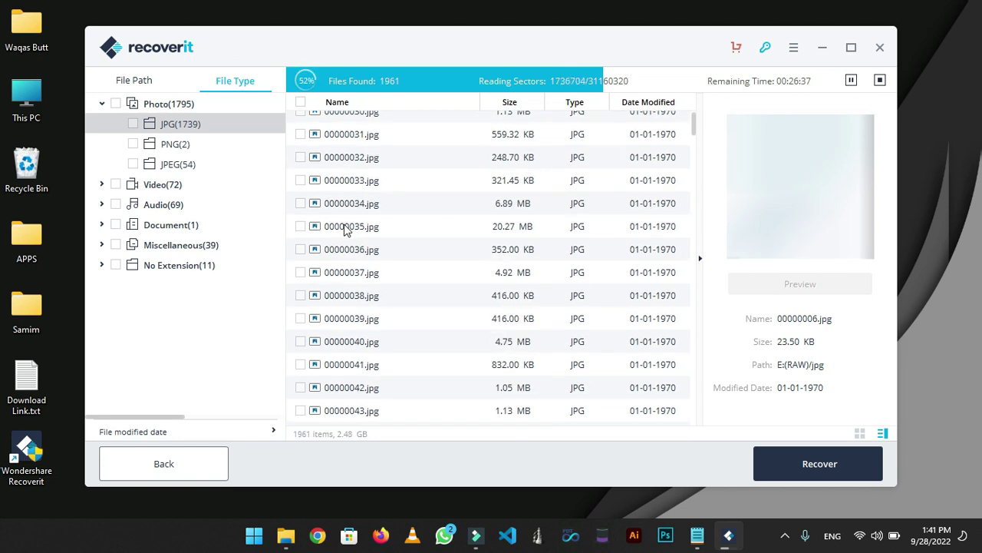
pyautogui.click(127, 79)
pyautogui.click(234, 82)
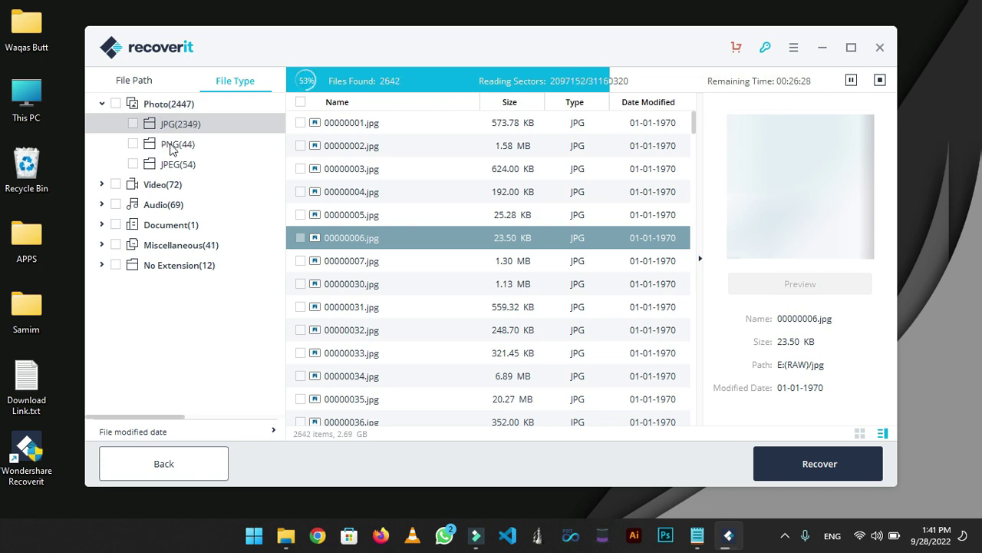
pyautogui.click(150, 187)
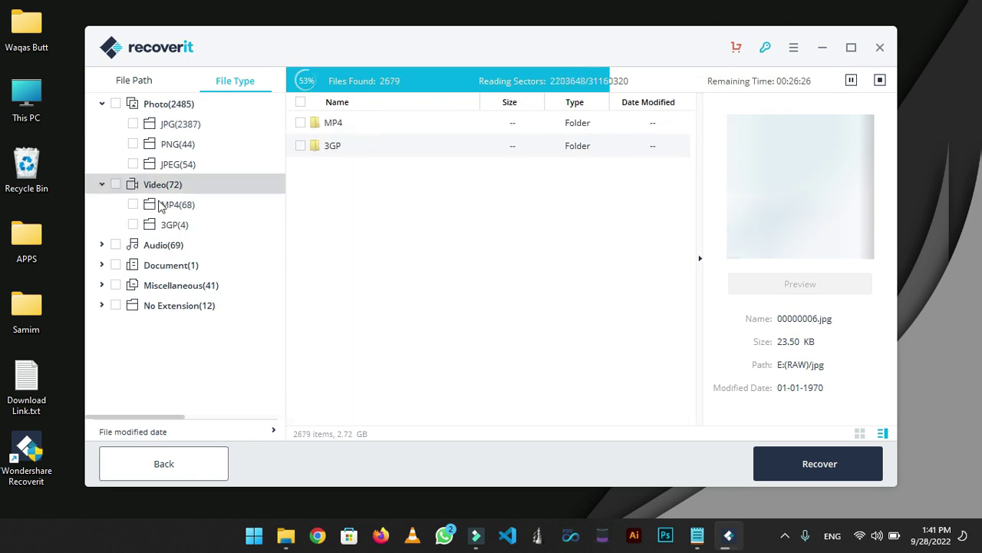
pyautogui.click(181, 206)
pyautogui.scroll(-3, 509, 296)
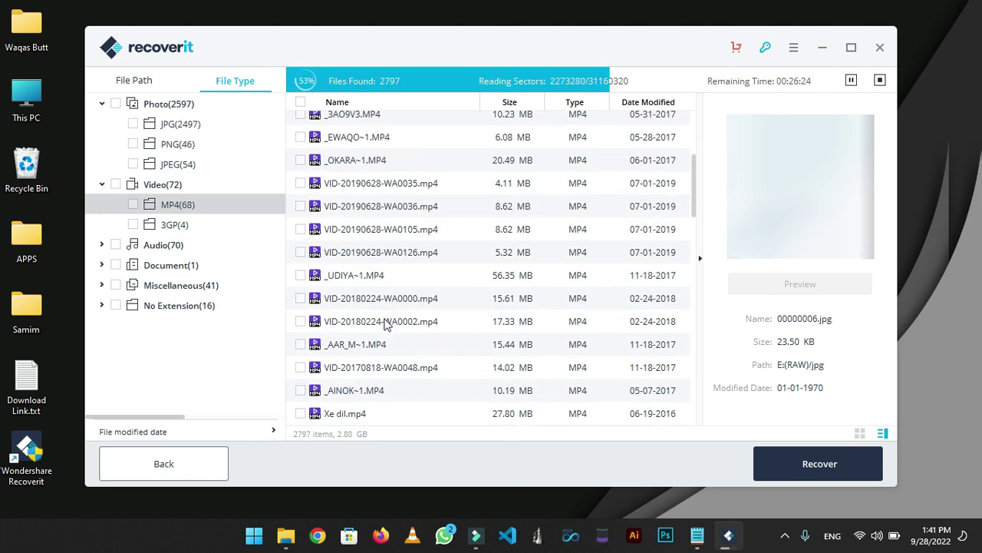
pyautogui.scroll(2, 506, 199)
pyautogui.scroll(2, 503, 162)
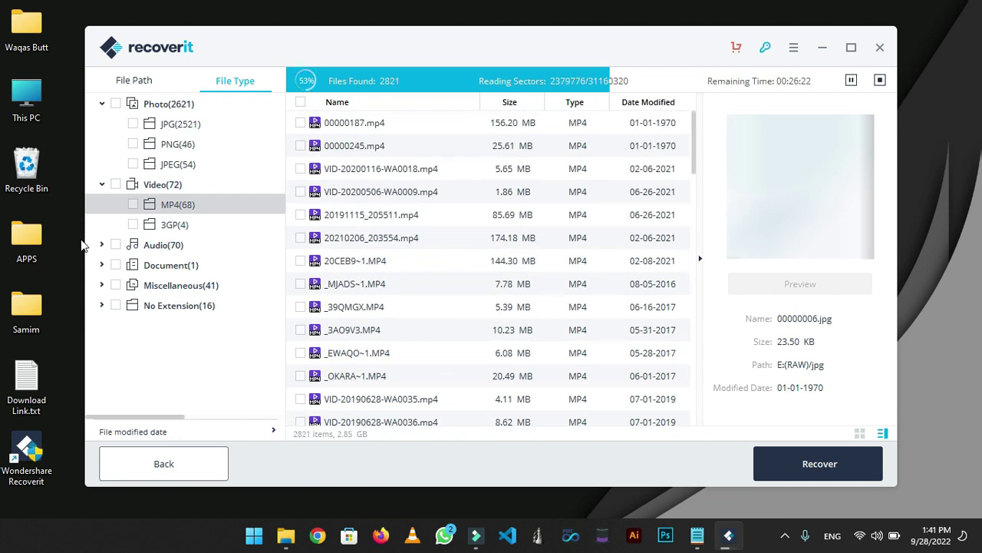
pyautogui.click(195, 227)
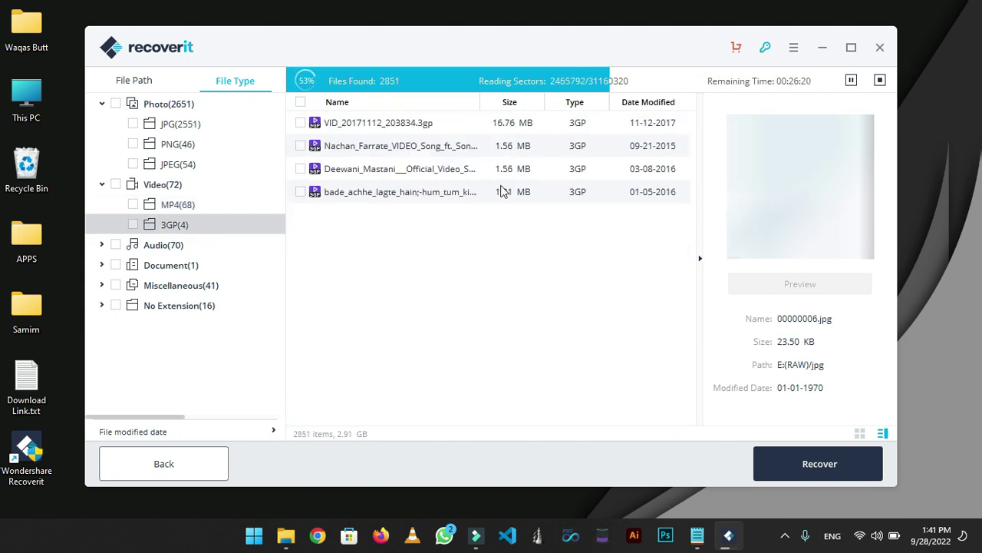
pyautogui.click(162, 247)
pyautogui.doubleClick(338, 127)
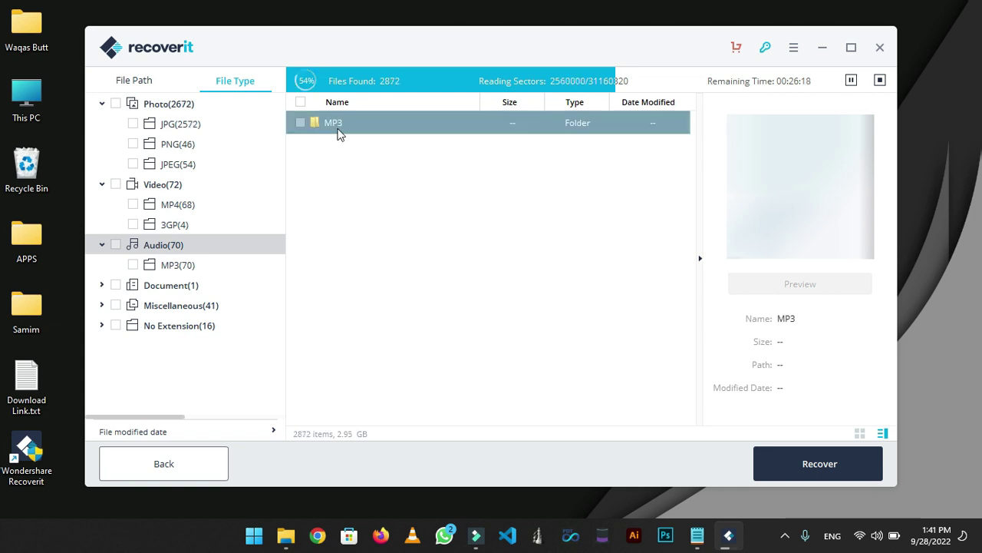
pyautogui.scroll(-5, 484, 324)
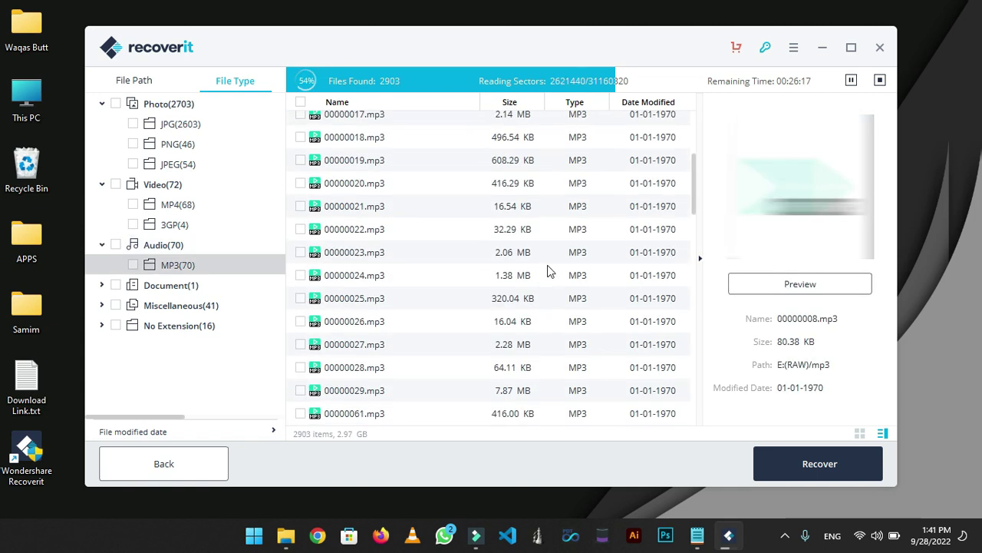
pyautogui.click(178, 285)
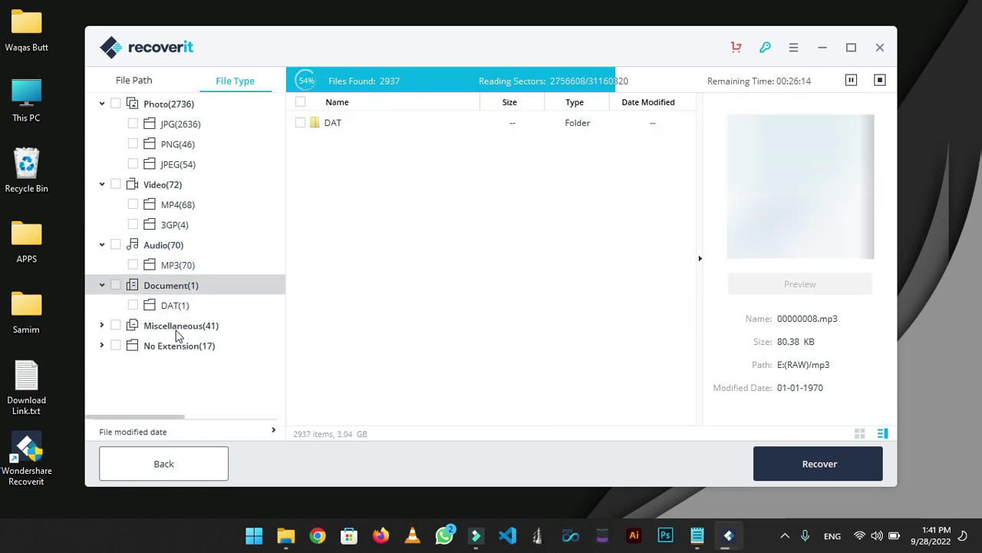
pyautogui.click(180, 327)
pyautogui.scroll(-1, 173, 376)
pyautogui.scroll(1, 183, 323)
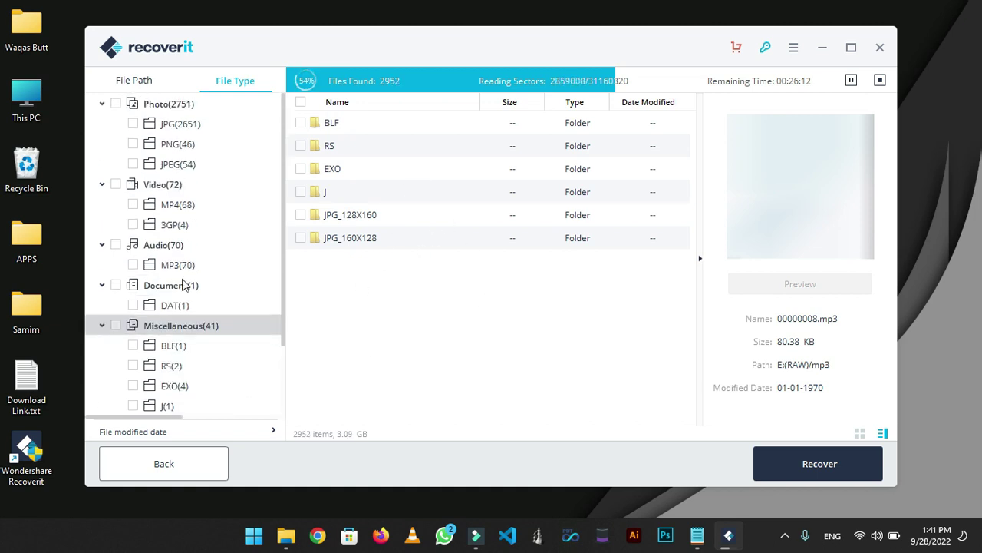
pyautogui.click(178, 144)
pyautogui.click(181, 124)
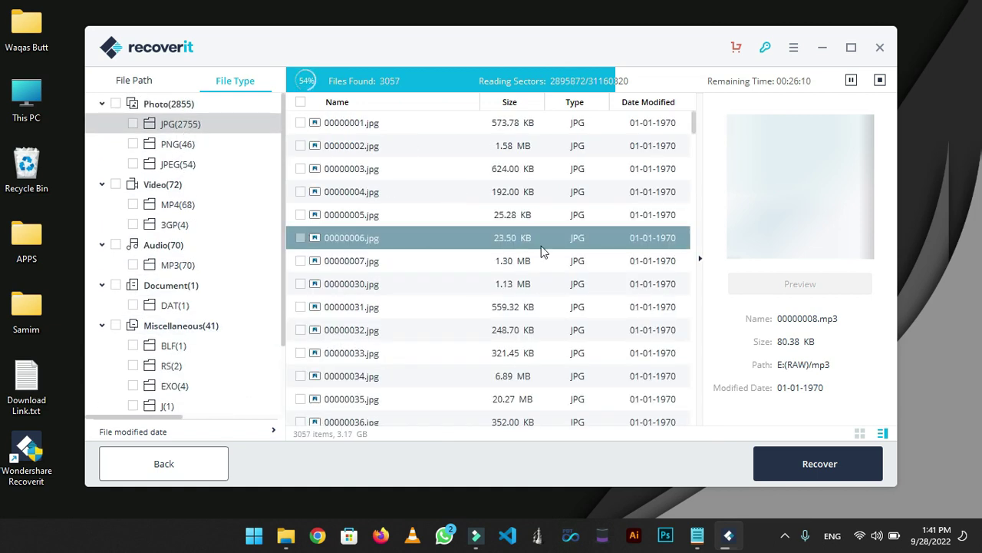
pyautogui.scroll(-2, 509, 307)
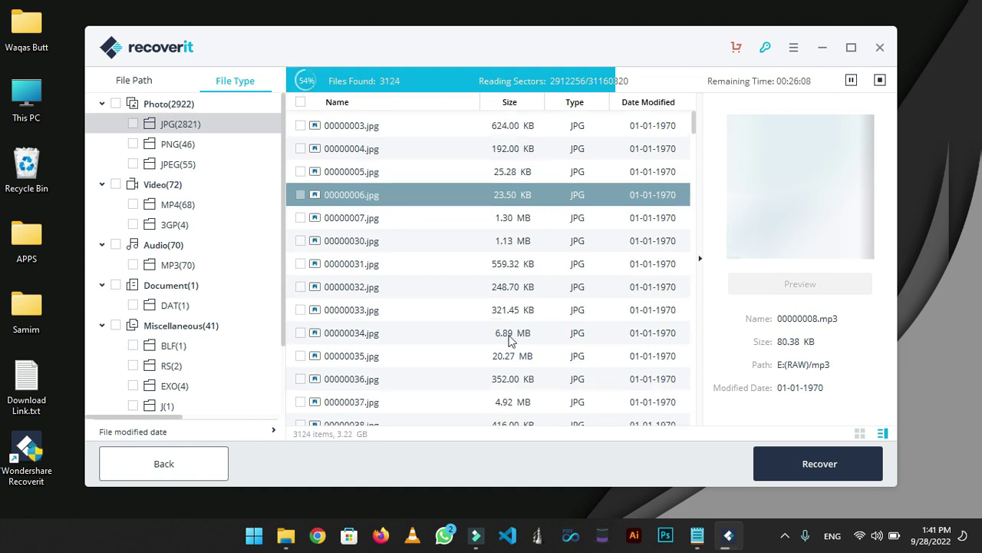
pyautogui.scroll(-15, 500, 244)
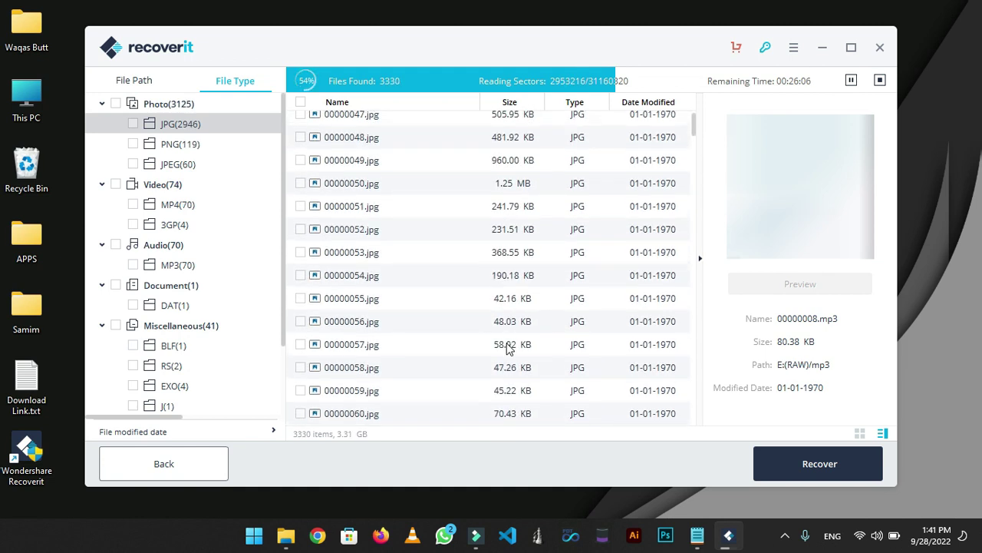
pyautogui.scroll(-8, 506, 357)
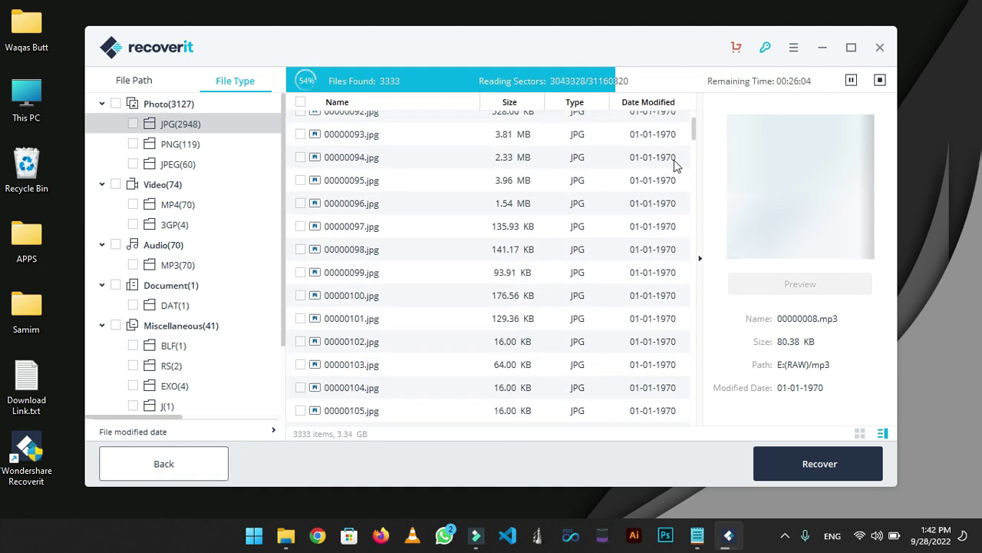
pyautogui.moveTo(696, 135); pyautogui.dragTo(697, 276)
pyautogui.moveTo(700, 231); pyautogui.dragTo(698, 104)
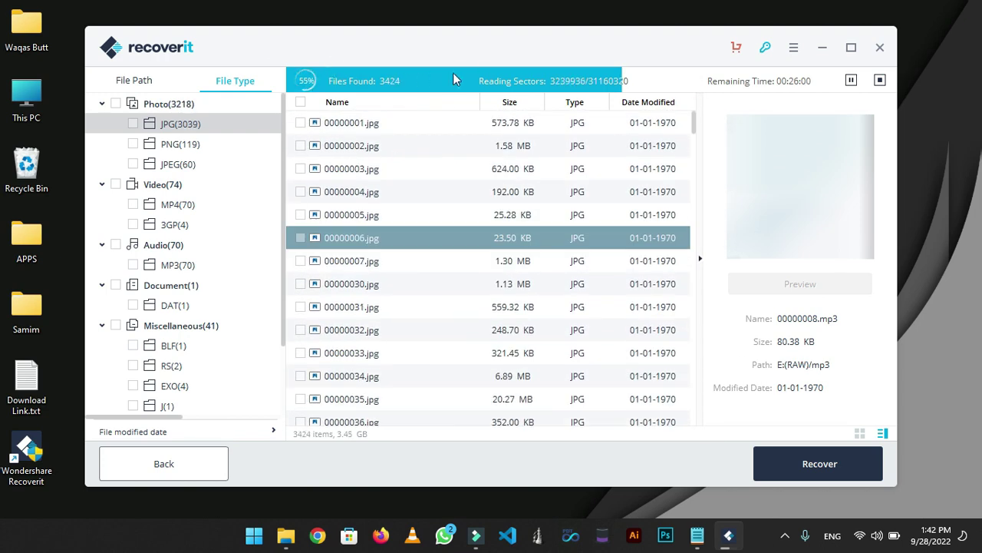
pyautogui.scroll(-3, 475, 246)
pyautogui.scroll(1, 459, 244)
pyautogui.scroll(-1, 460, 245)
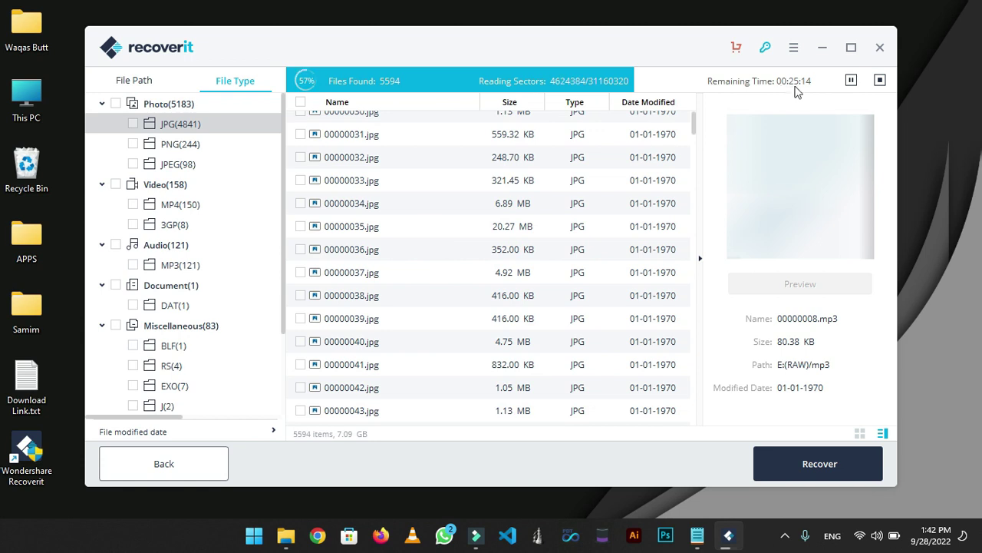
# Stop the ongoing scan and confirm stopping it.
pyautogui.click(880, 81)
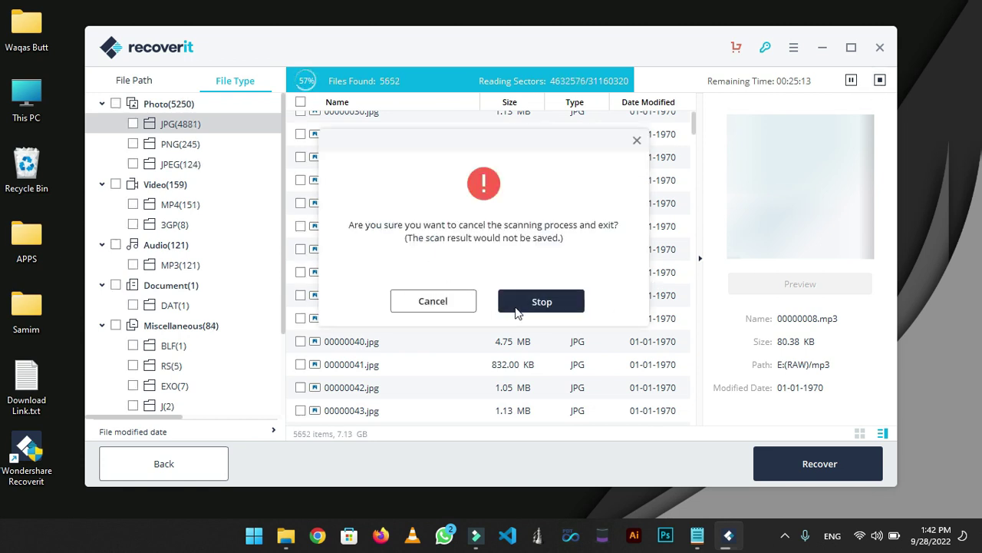
pyautogui.click(540, 299)
pyautogui.scroll(3, 443, 253)
pyautogui.click(447, 239)
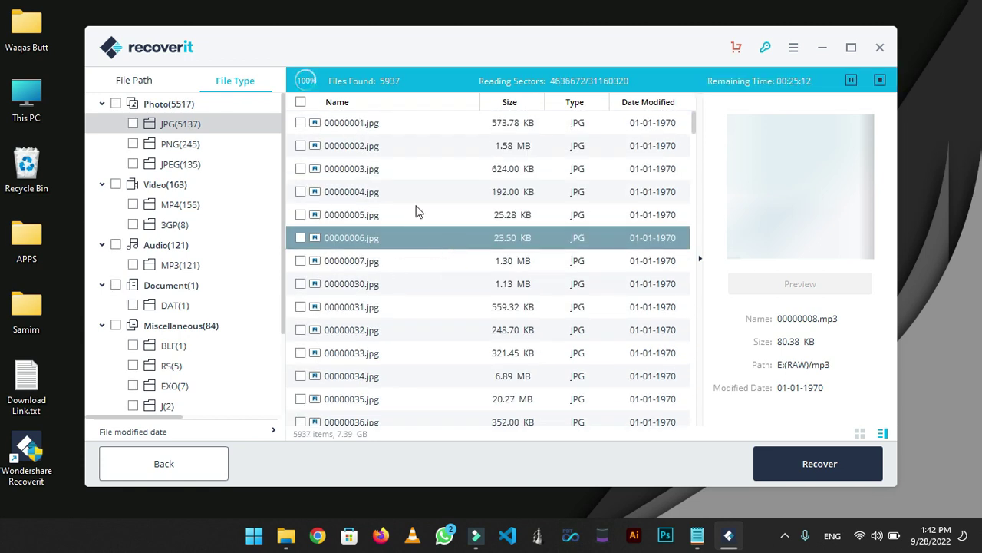
# Mark photos 00000001.jpg to 00000006.jpg (except 00000004) and 00000030.jpg for recovery.
pyautogui.click(302, 129)
pyautogui.click(302, 124)
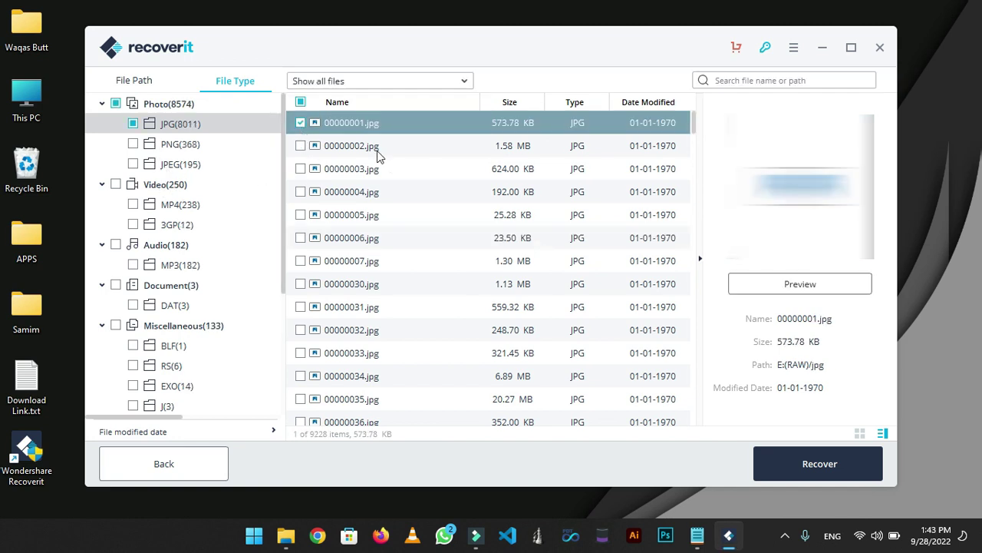
pyautogui.click(301, 146)
pyautogui.click(300, 193)
pyautogui.click(300, 215)
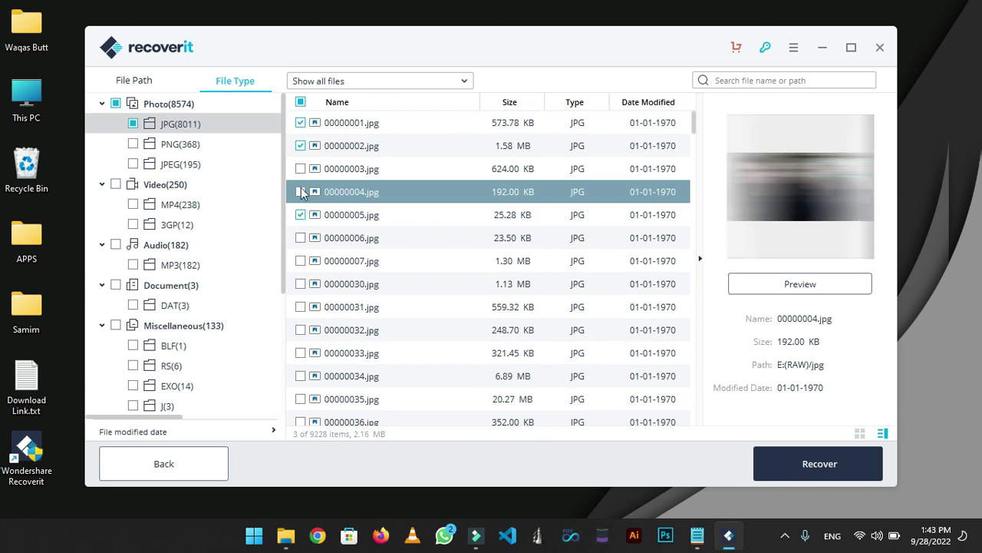
pyautogui.click(301, 168)
pyautogui.click(300, 192)
pyautogui.click(300, 193)
pyautogui.click(300, 219)
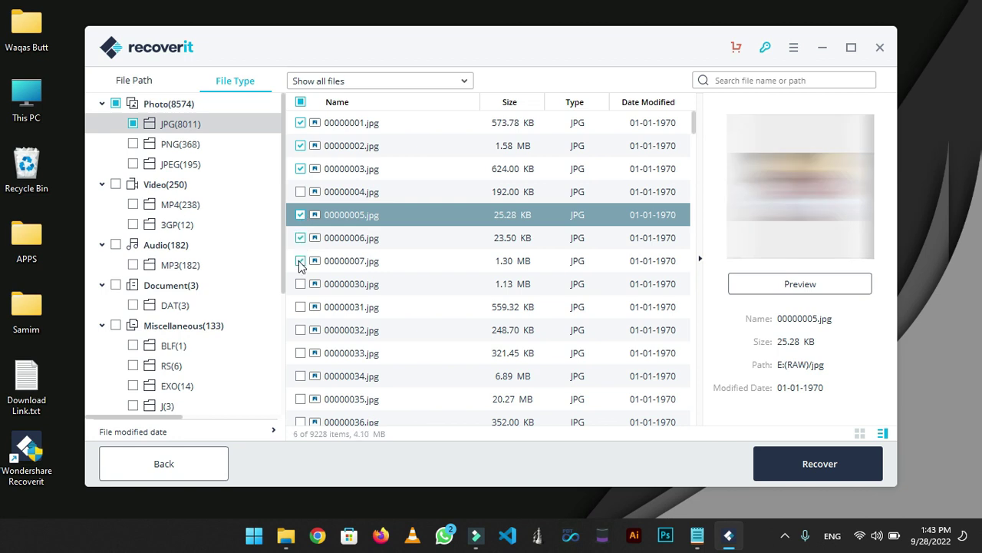
pyautogui.click(300, 285)
# Mark photos 00000031–00000035 and 00000038–00000041.jpg for recovery.
pyautogui.scroll(-3, 412, 220)
pyautogui.keyDown('shift'); pyautogui.click(303, 229); pyautogui.keyUp('shift')
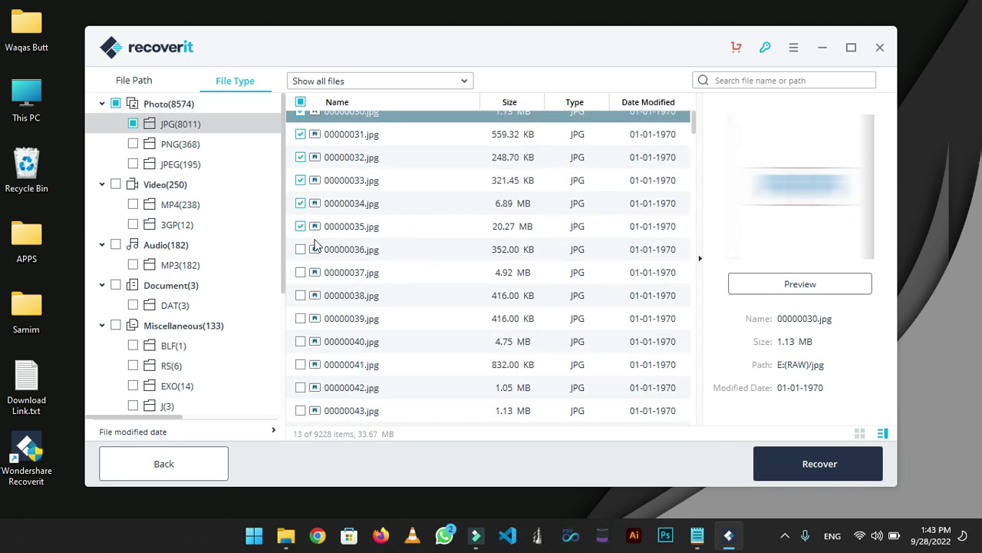
pyautogui.scroll(-3, 314, 244)
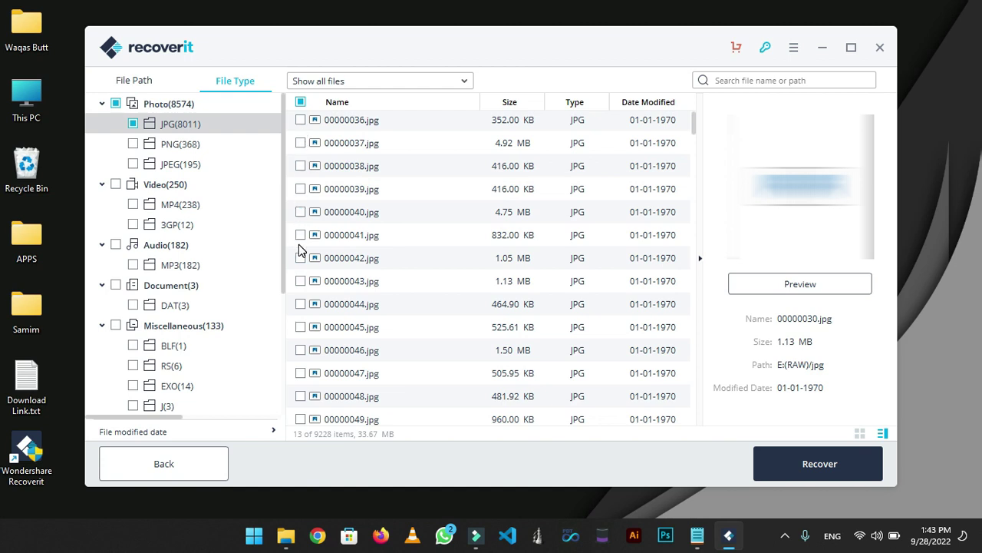
pyautogui.click(300, 235)
pyautogui.click(300, 212)
pyautogui.click(300, 188)
pyautogui.click(300, 167)
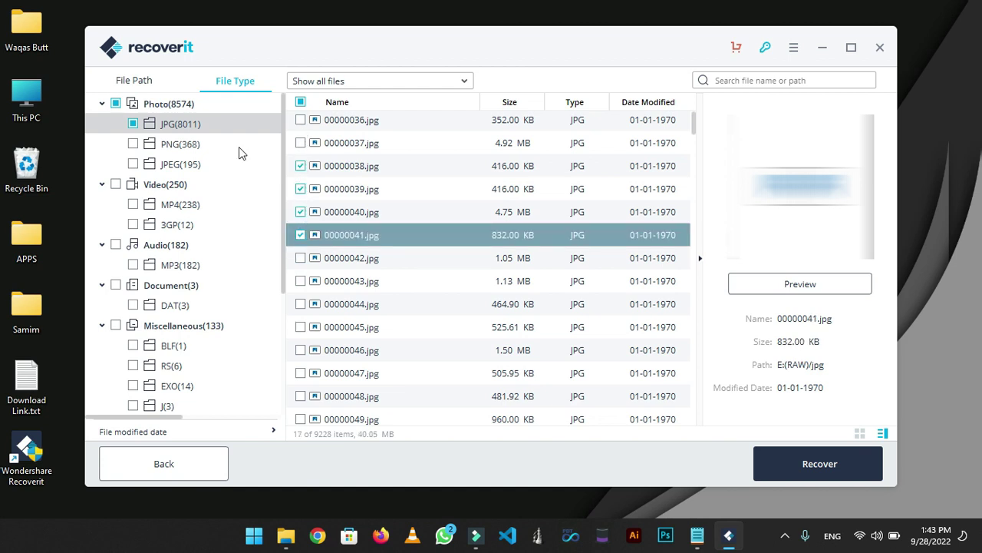
# Include all PNG and JPEG photos and start the recovery.
pyautogui.click(133, 144)
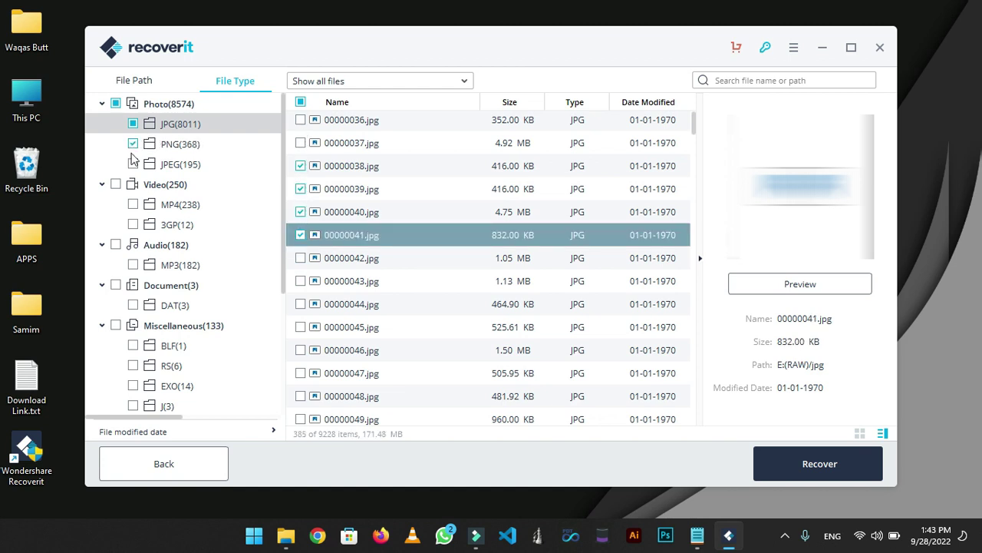
pyautogui.click(133, 164)
pyautogui.click(818, 455)
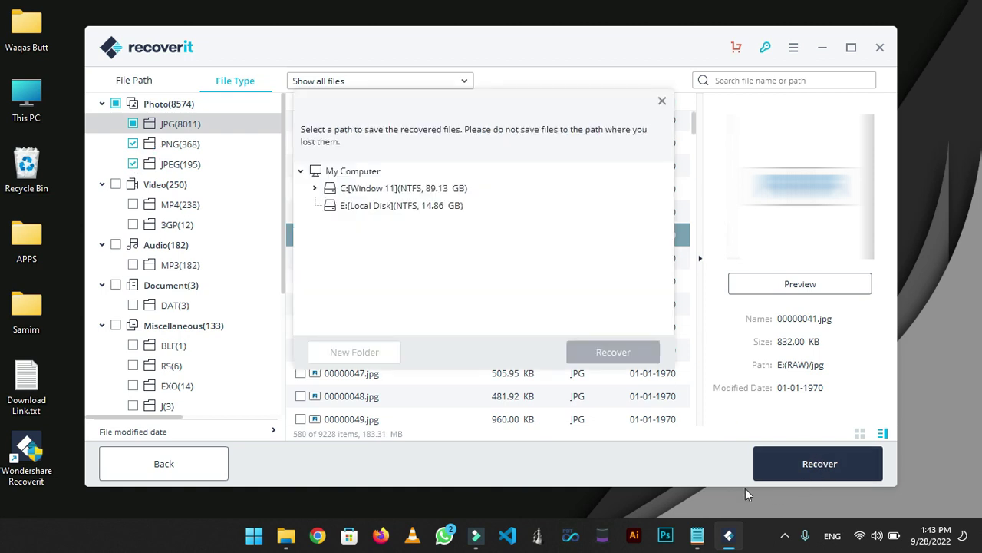
# Choose the DATA & FILES folder on drive C as the save location.
pyautogui.click(442, 191)
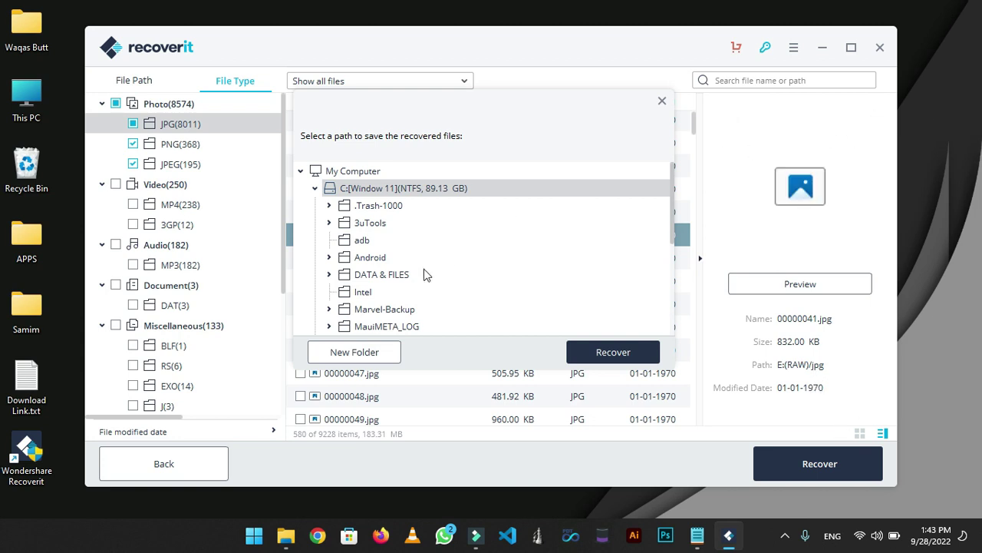
pyautogui.scroll(-1, 424, 284)
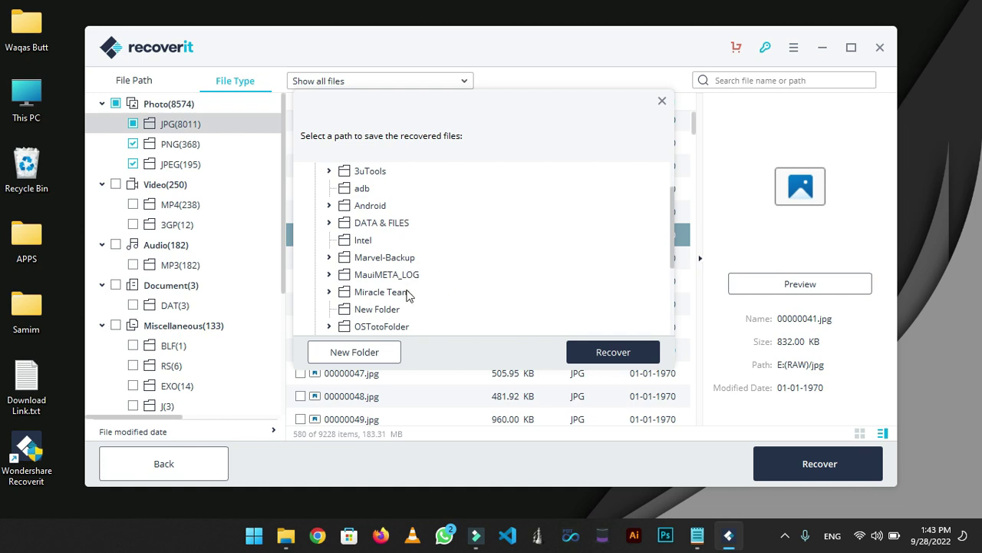
pyautogui.scroll(-3, 406, 293)
pyautogui.scroll(3, 404, 307)
pyautogui.click(376, 241)
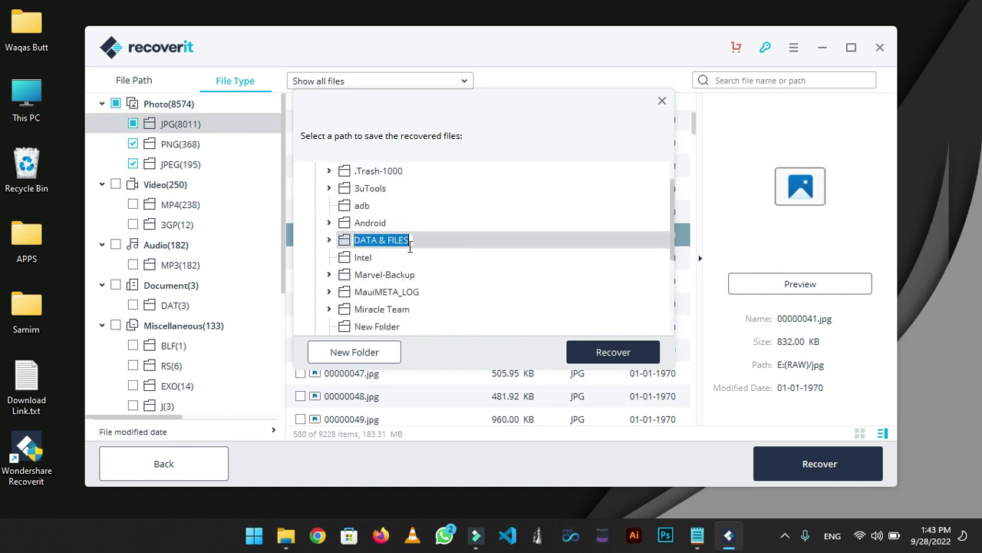
pyautogui.click(329, 240)
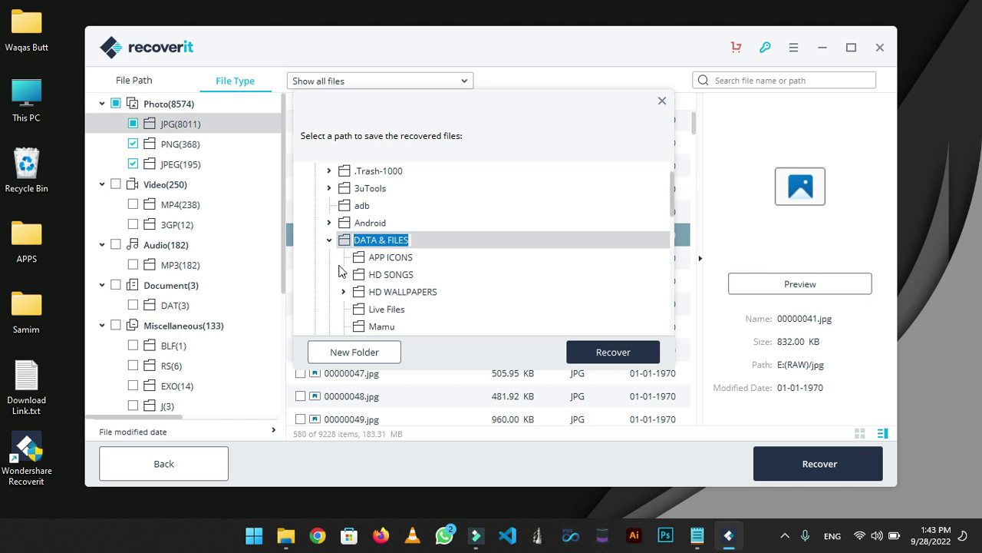
# Create a new folder inside DATA & FILES and recover the marked photos into it.
pyautogui.click(354, 352)
pyautogui.press('BackSpace')
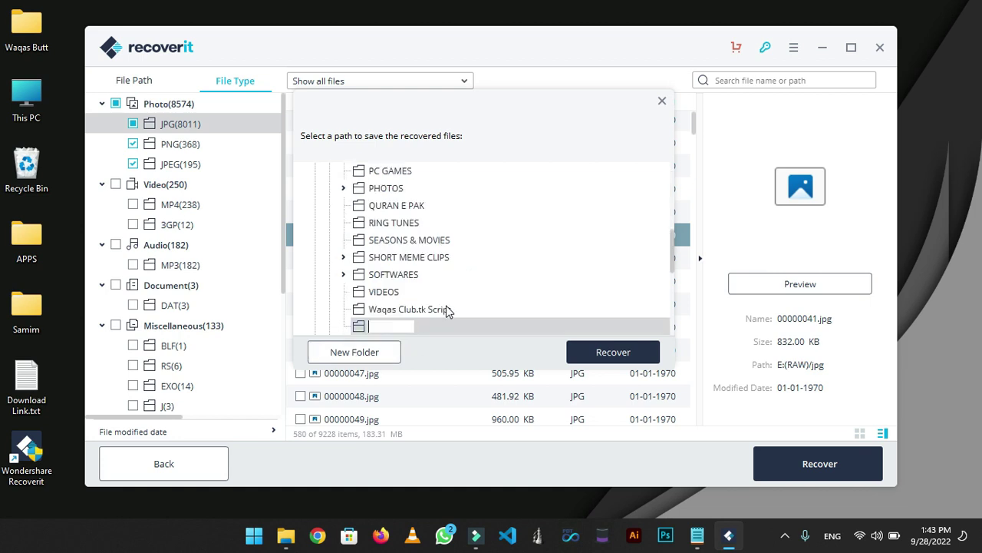
pyautogui.write('yPOUTUB')
pyautogui.hotkey('ctrl', 'a')
pyautogui.press('BackSpace')
pyautogui.click(583, 355)
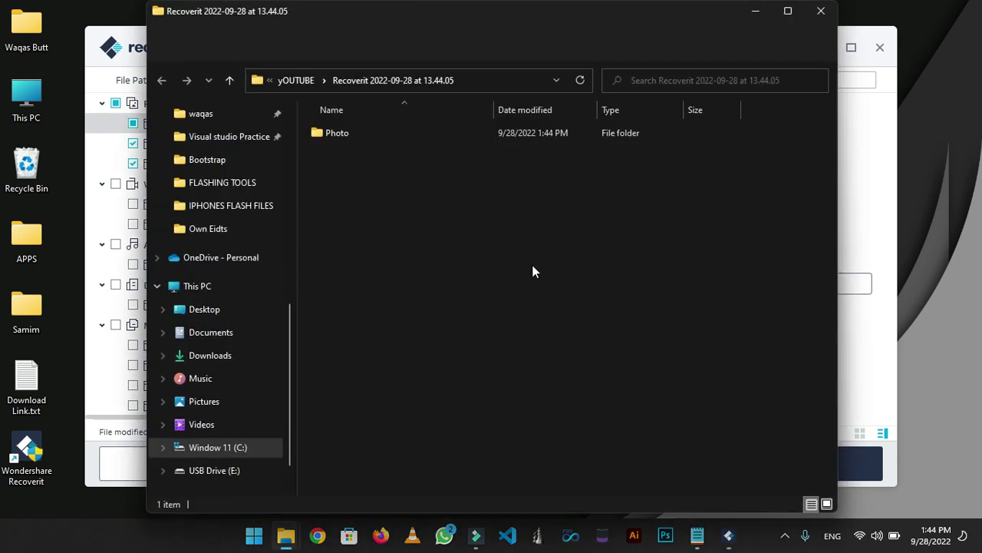
# Check the recovered Photo\JPEG files, close Explorer, and bring up Download Link.txt in Notepad.
pyautogui.doubleClick(434, 133)
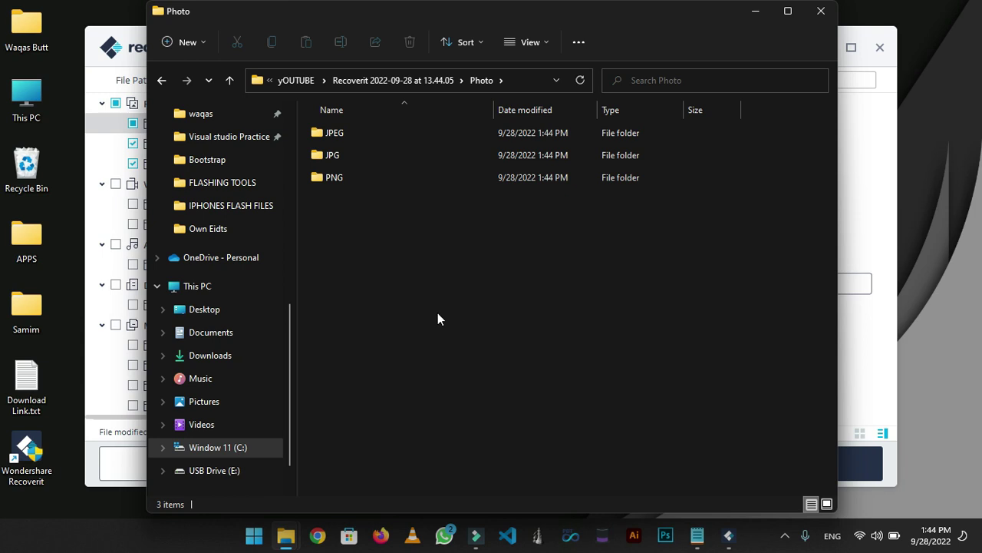
pyautogui.doubleClick(347, 142)
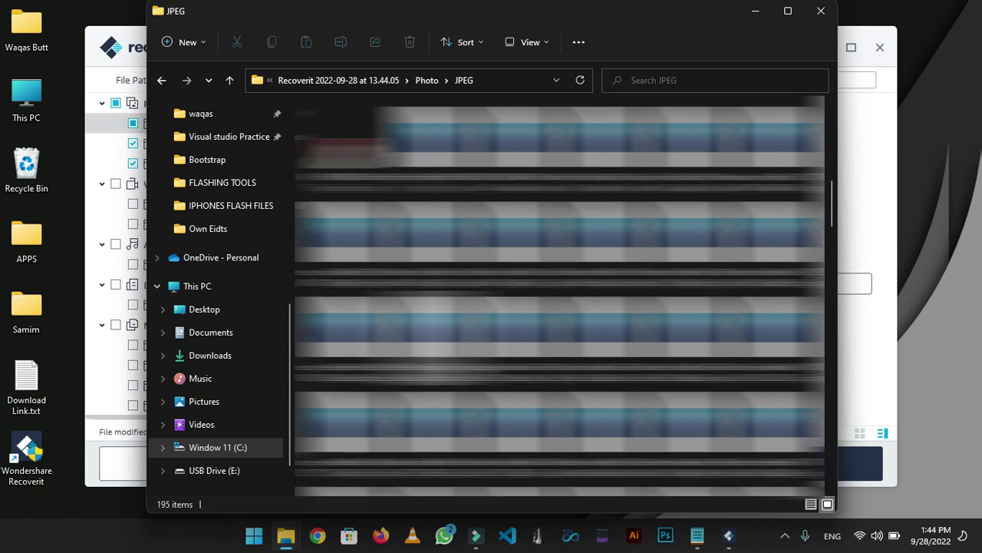
pyautogui.scroll(-2, 561, 299)
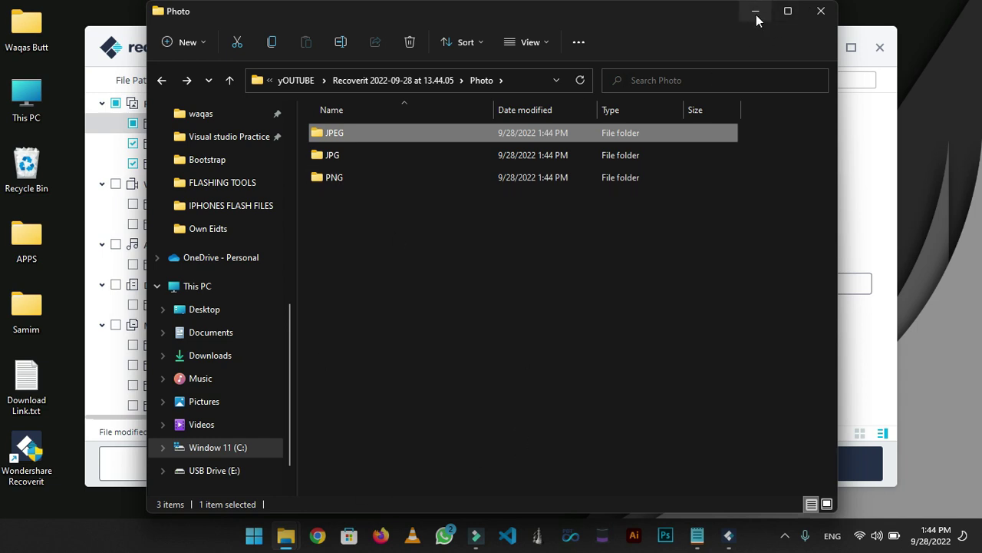
pyautogui.click(820, 10)
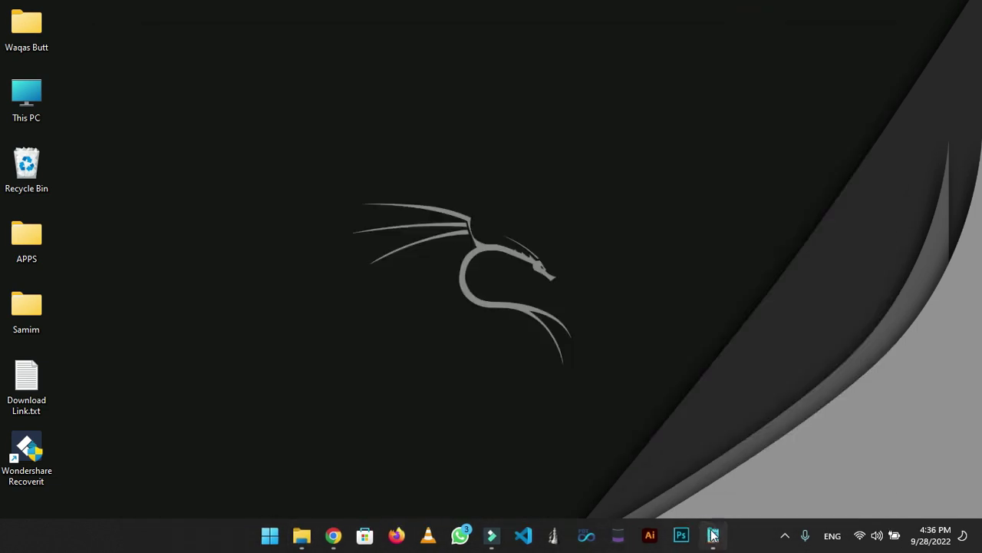
pyautogui.click(713, 535)
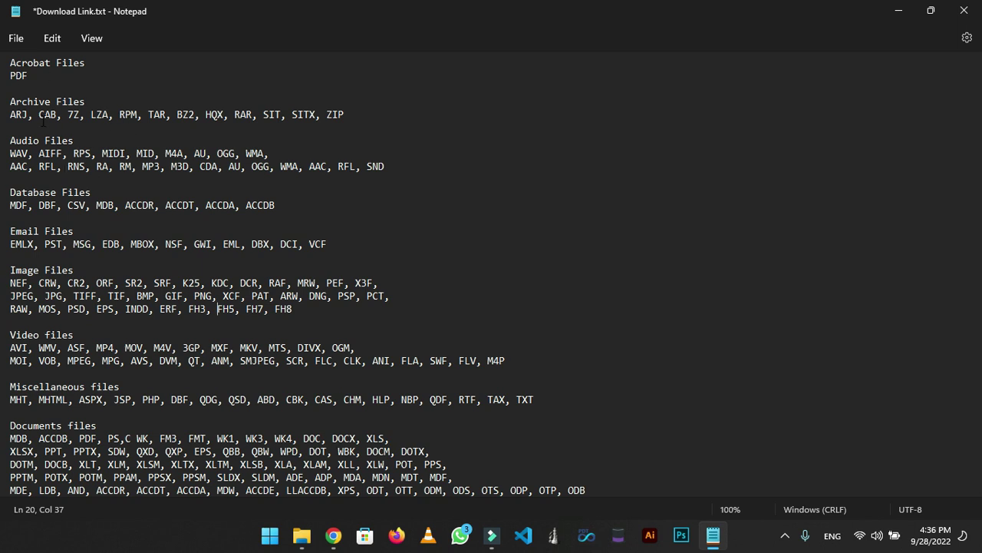
# Select the Archive, Audio and Documents file-type sections in Download Link.txt.
pyautogui.moveTo(361, 114); pyautogui.dragTo(11, 88)
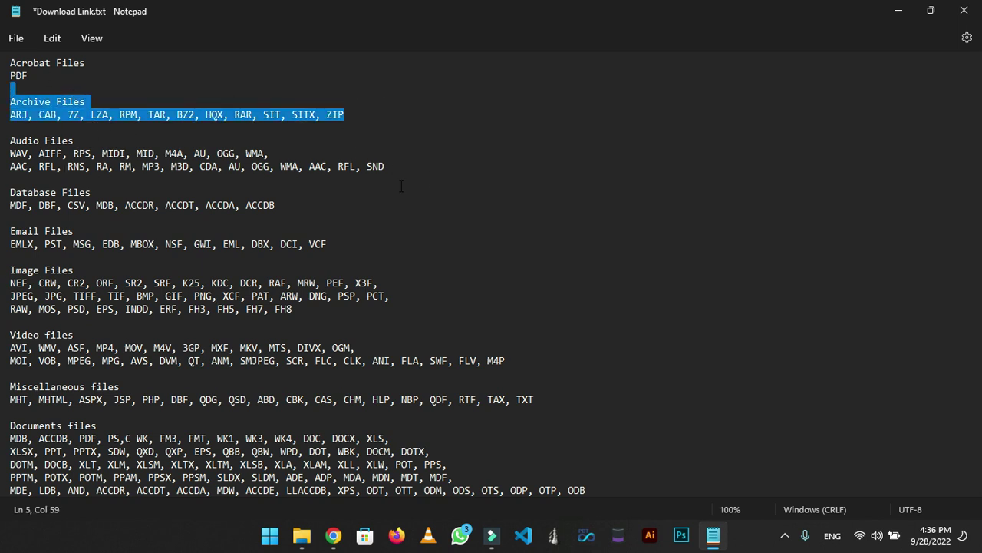
pyautogui.moveTo(340, 182); pyautogui.dragTo(10, 140)
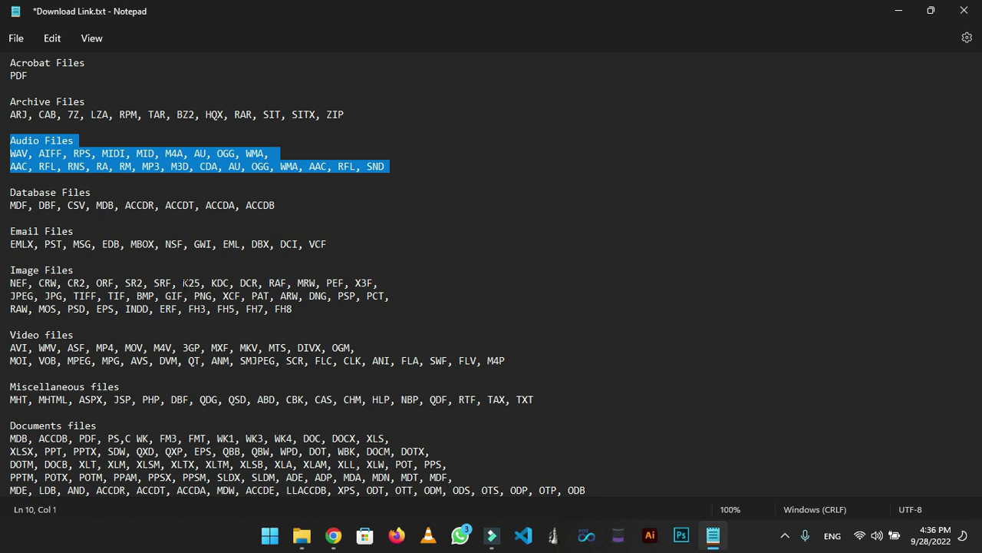
pyautogui.click(376, 361)
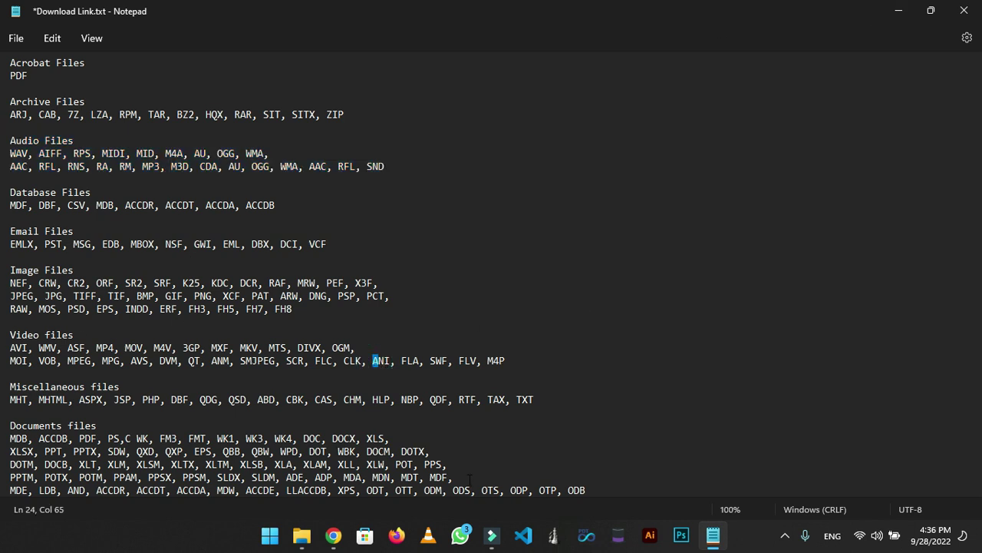
pyautogui.moveTo(470, 479); pyautogui.dragTo(10, 425)
# Minimize Notepad and refresh the desktop.
pyautogui.click(898, 11)
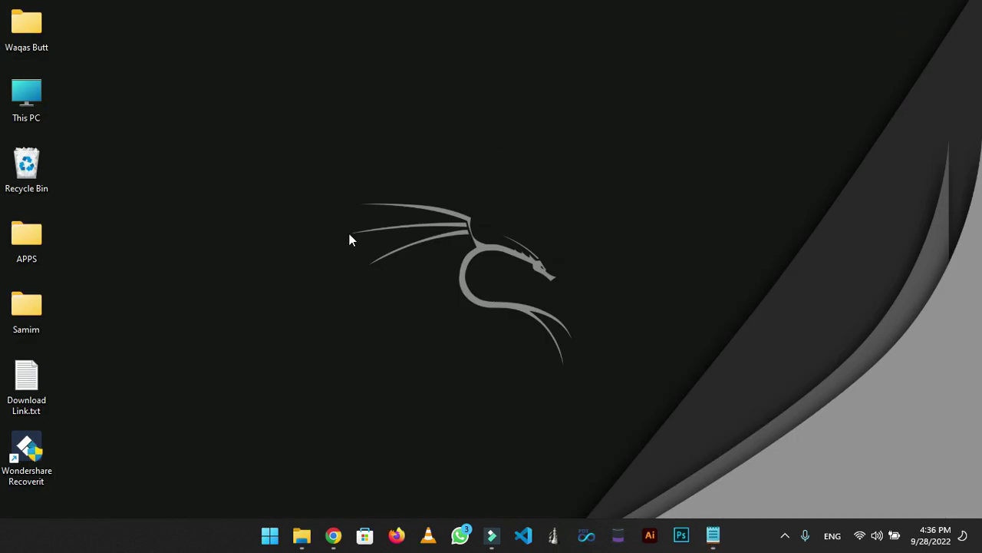
pyautogui.rightClick(527, 163)
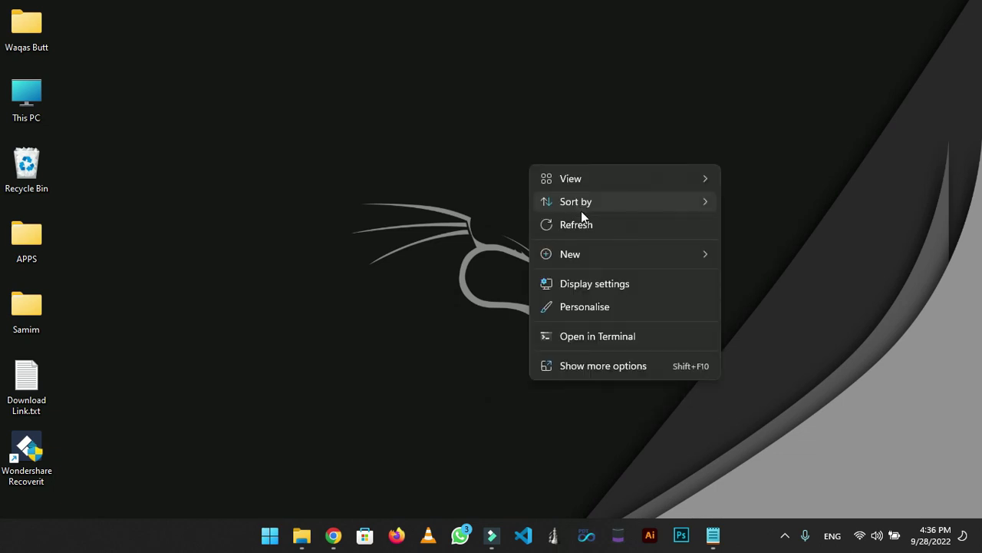
pyautogui.click(581, 223)
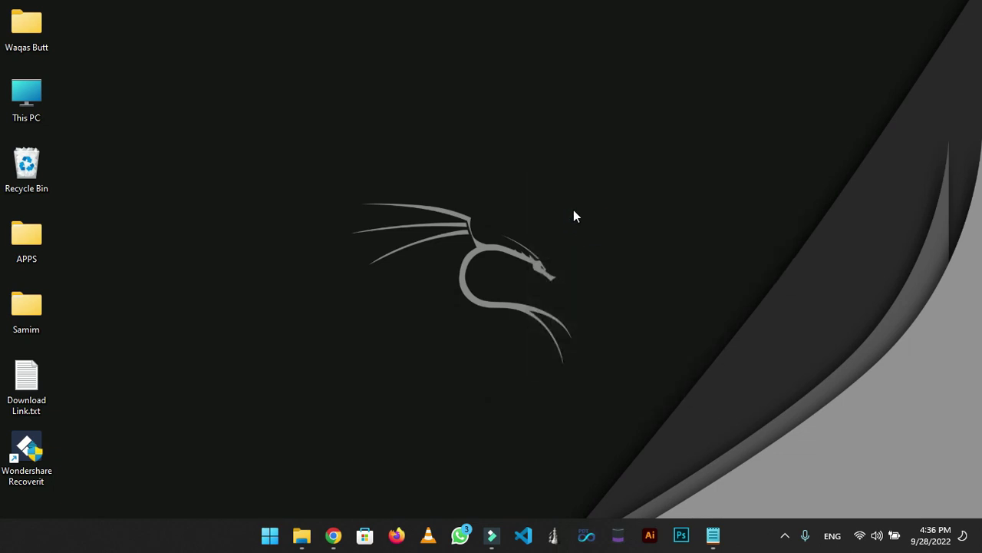